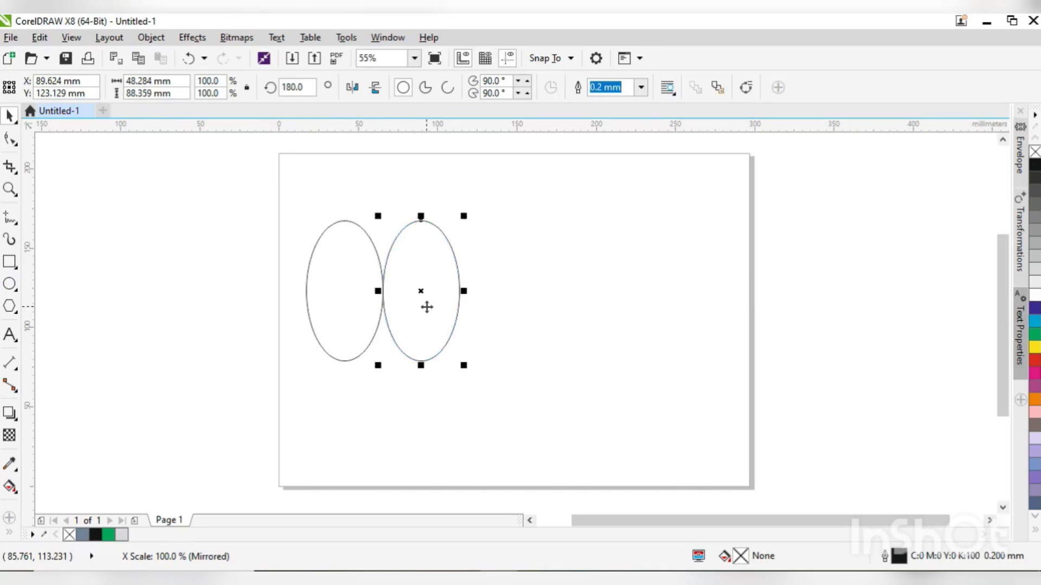
- Repeat the last duplication twice to form a row of four touching ellipses
key("ctrl+r")
key("ctrl+r")
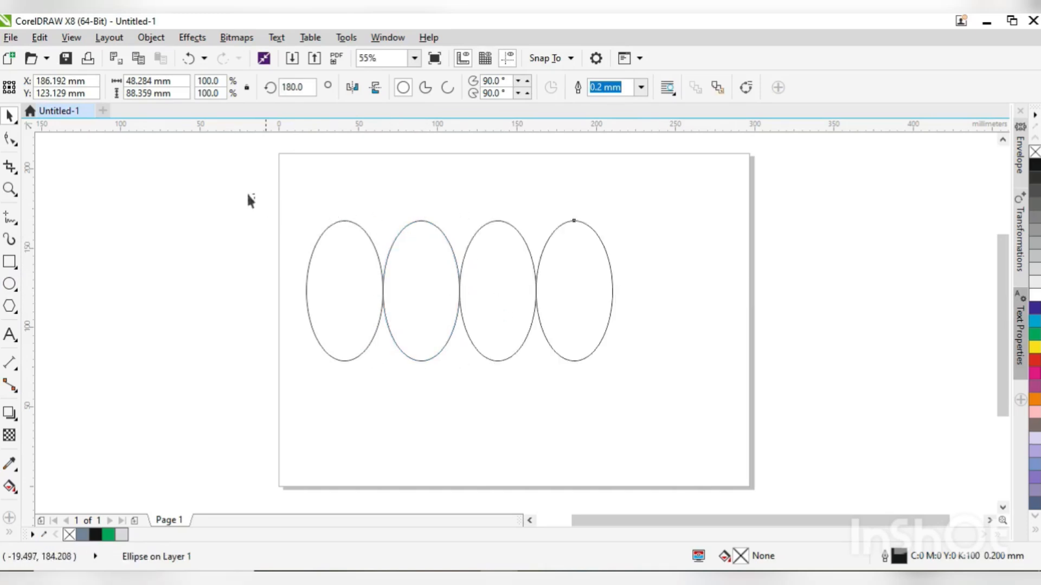
- Move all four ellipses together towards the page centre and scale them proportionally to about 83 mm high
left_click_drag(249, 196, 629, 367)
left_click_drag(579, 326, 639, 352)
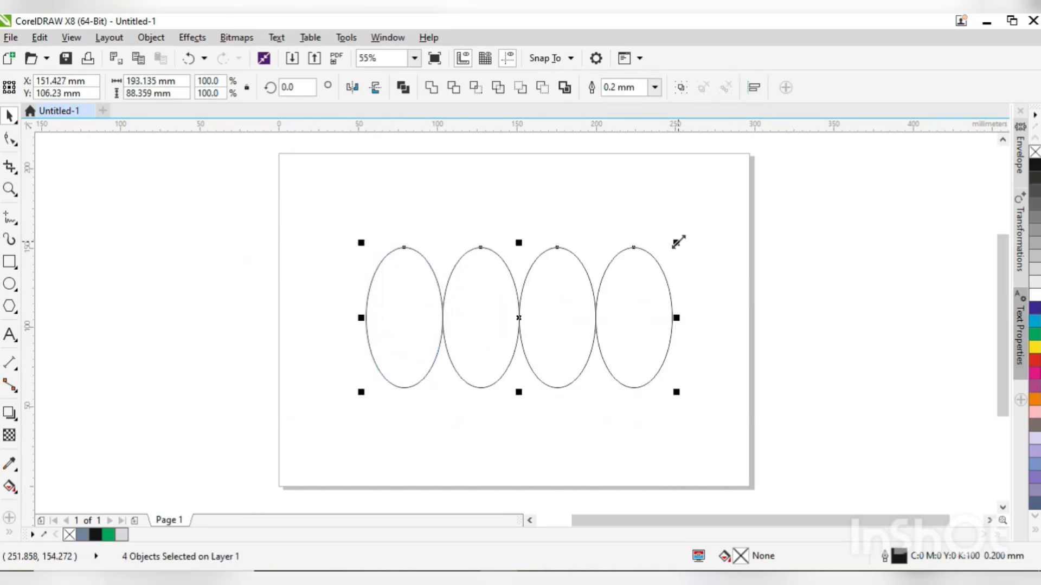
left_click_drag(676, 242, 657, 252)
left_click(544, 247)
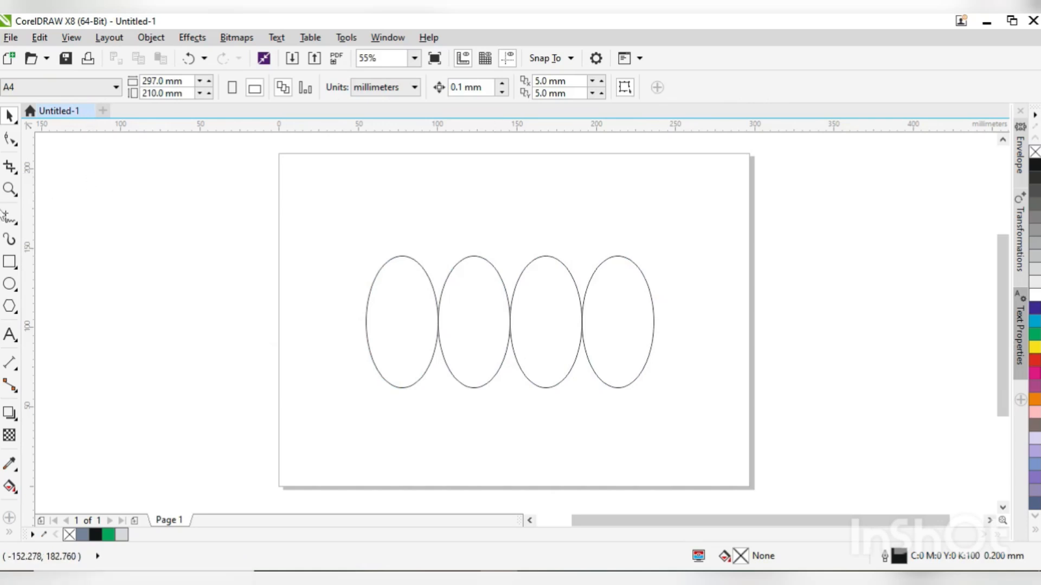
- Draw a horizontal line about 228 mm long touching the tops of the four ellipses
left_click(12, 224)
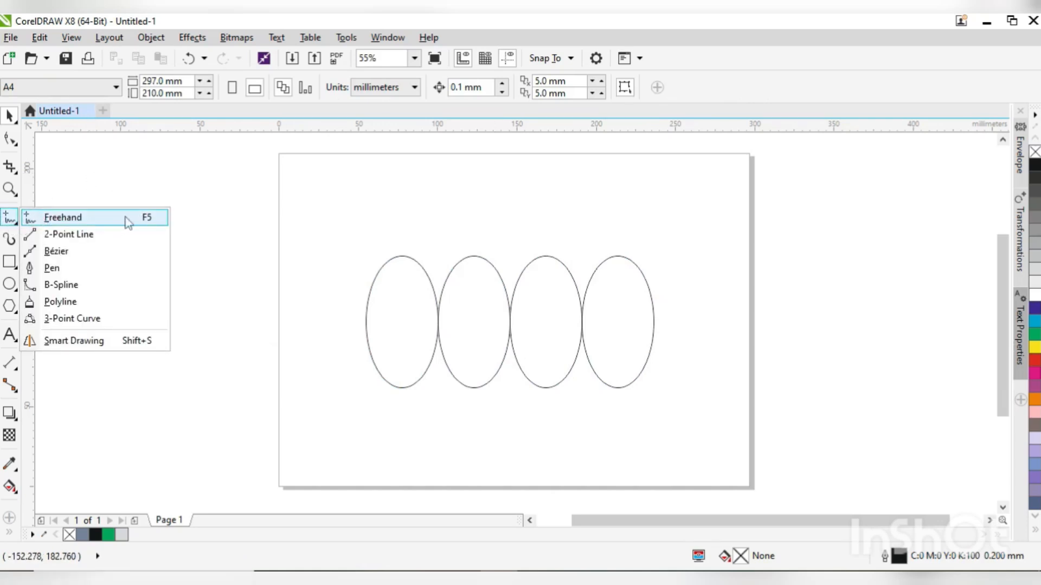
left_click(128, 223)
left_click(335, 255)
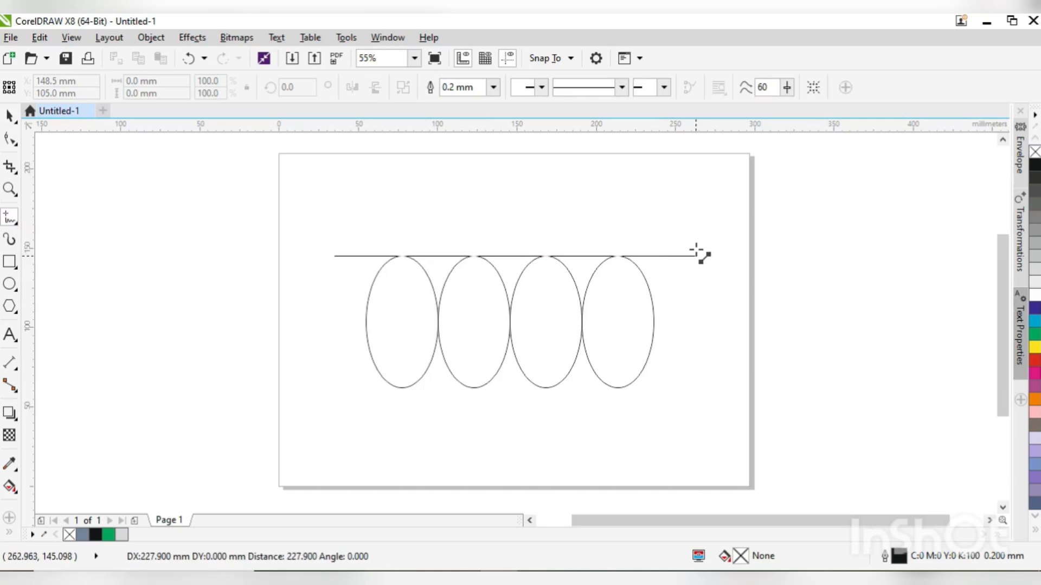
left_click(696, 255)
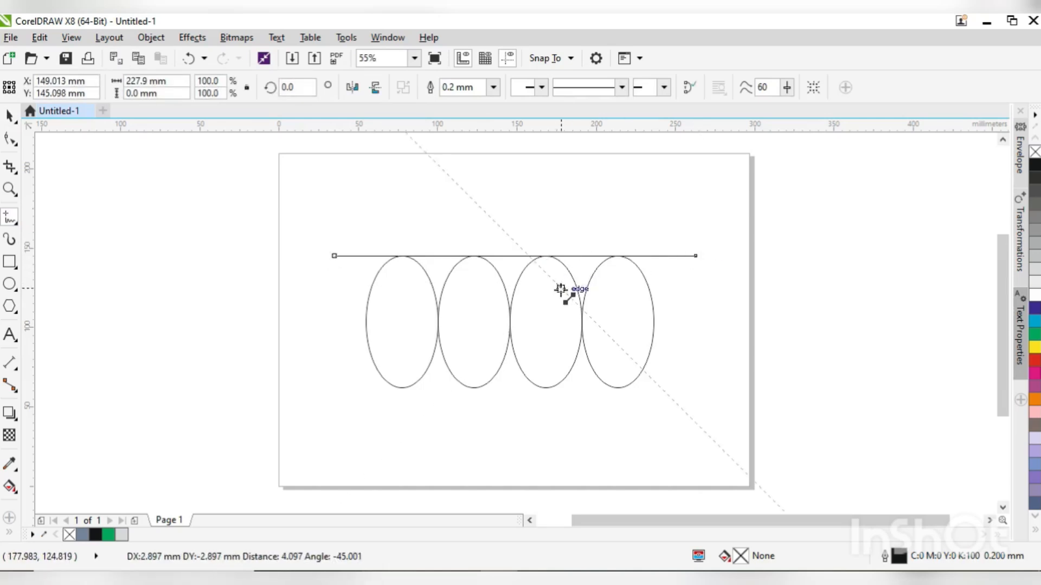
key("space")
left_click(611, 321, "shift")
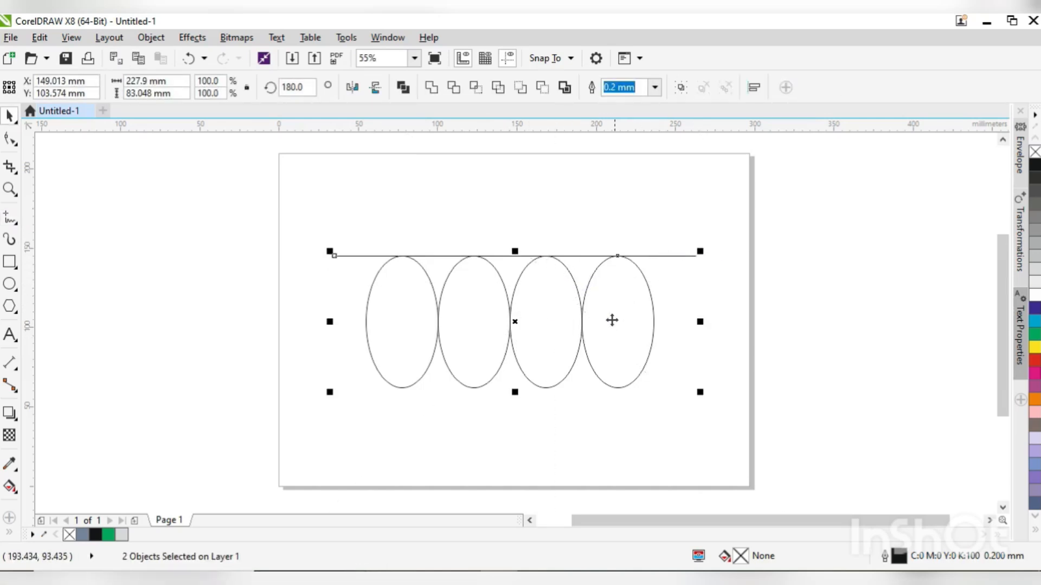
- Duplicate the horizontal line downward and align the copy with the bottoms of the ellipses
left_click(671, 266)
left_click(671, 256)
left_click_drag(671, 256, 667, 313)
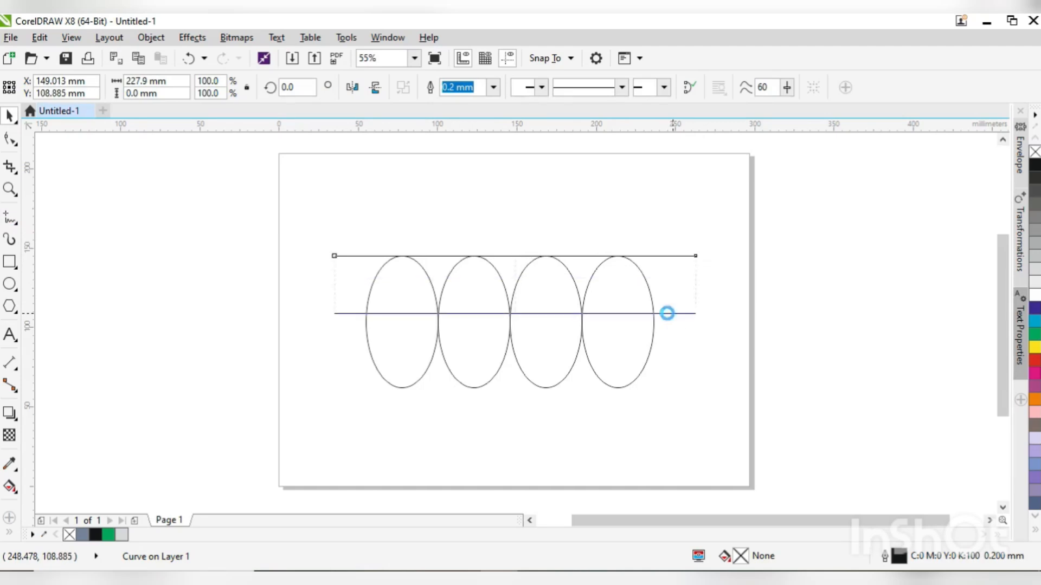
left_click(624, 351, "shift")
key("b")
key("Escape")
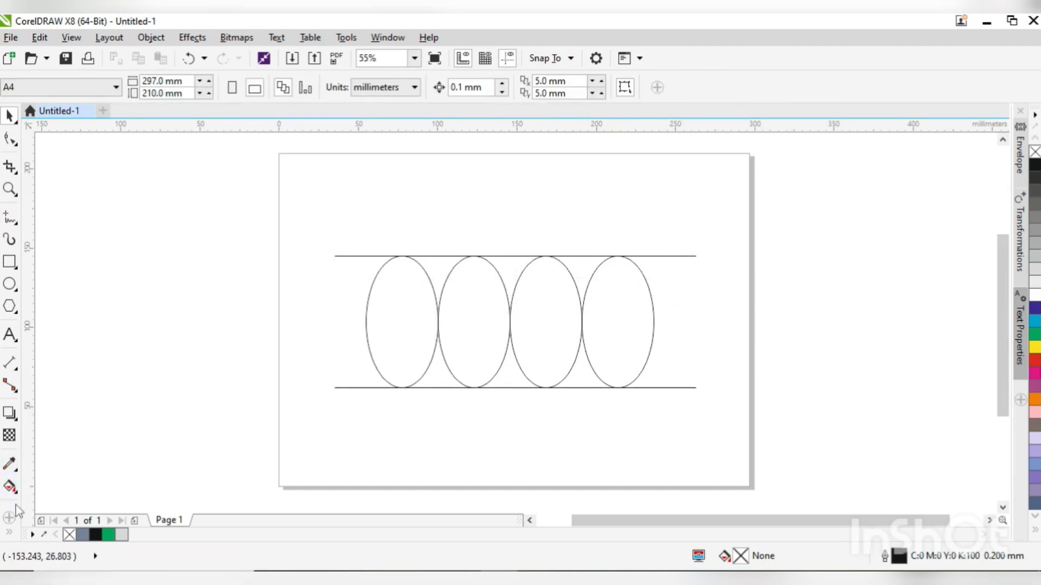
- Smart Fill the second ellipse, the upper gap before it and the lower gap after it
left_click(12, 535)
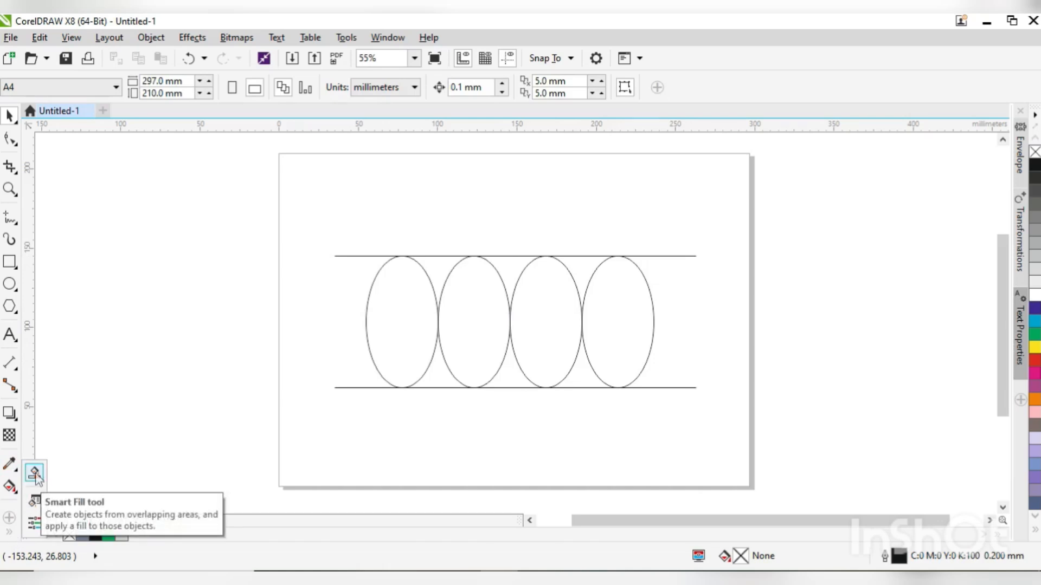
left_click(35, 473)
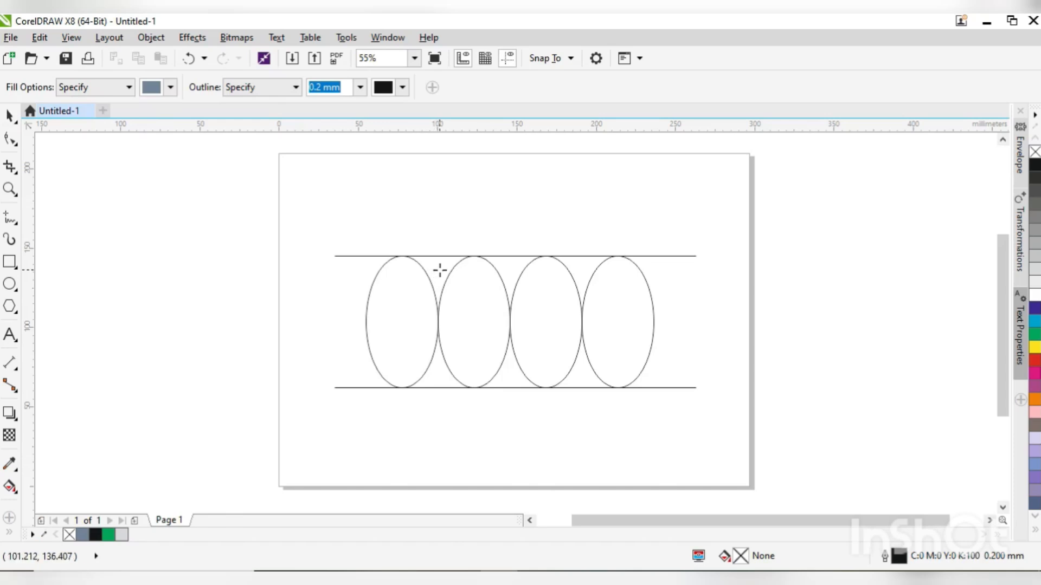
left_click(439, 271)
left_click(462, 314)
left_click(514, 378)
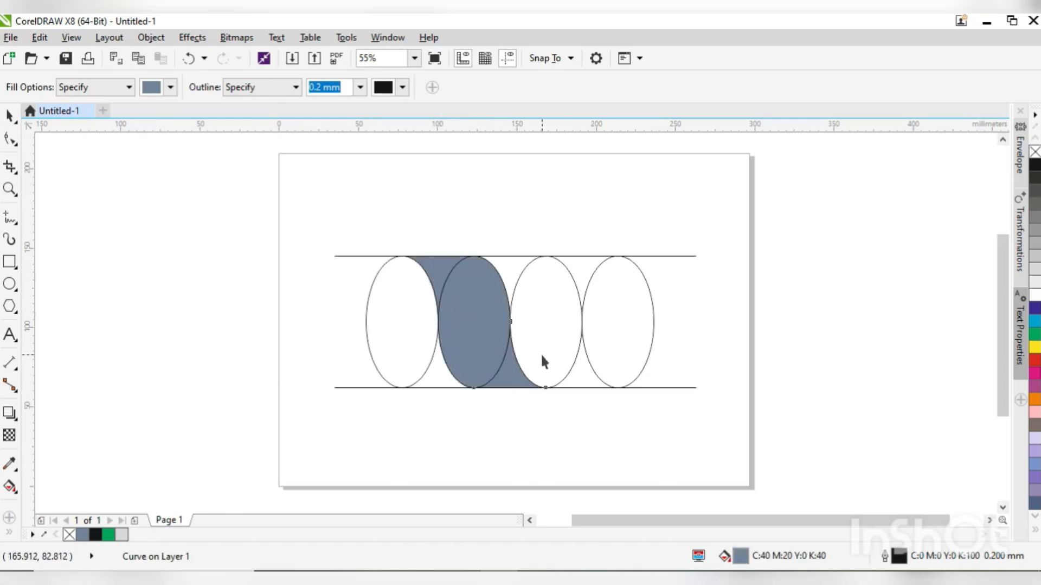
key("space")
key("Escape")
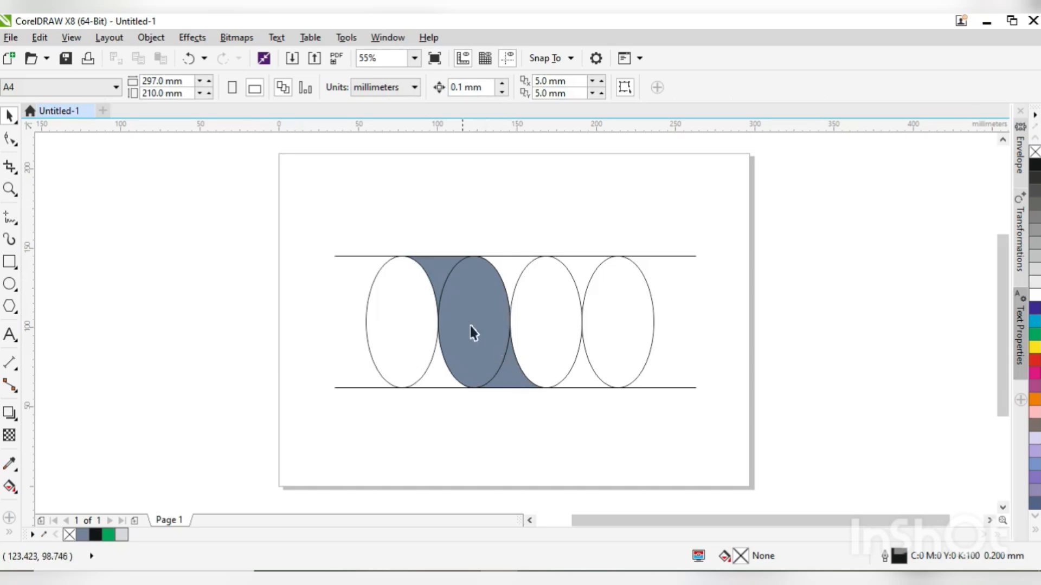
- Weld the three filled pieces into a single S-shaped curve
left_click(476, 282)
left_click(472, 272, "shift")
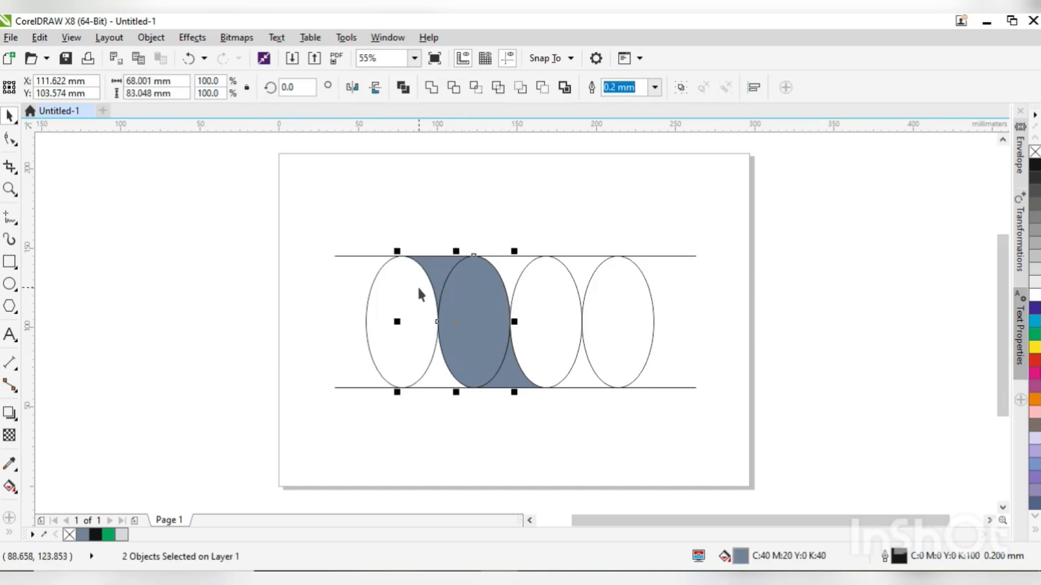
left_click(434, 91)
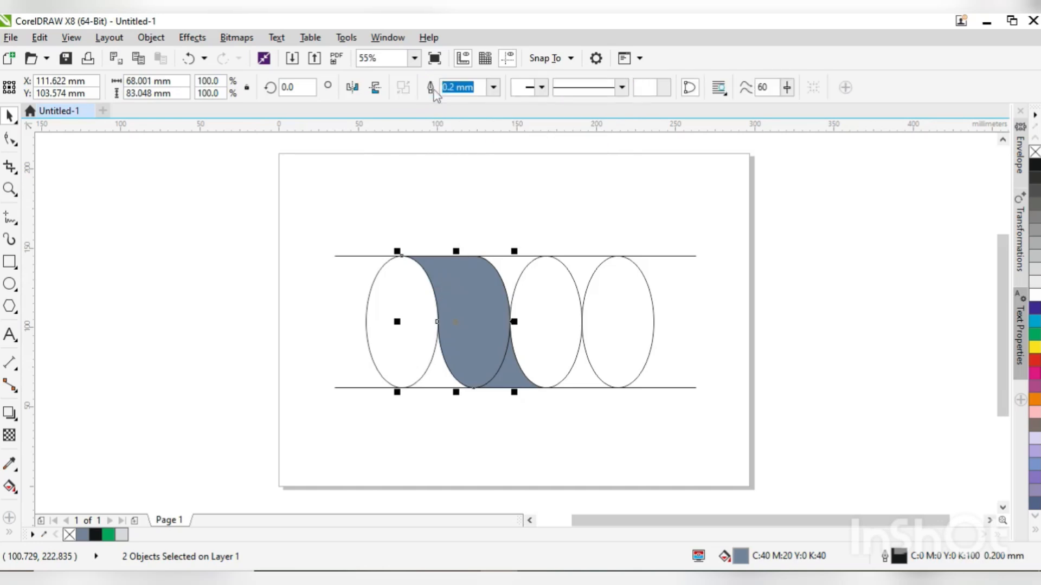
left_click(503, 380)
left_click(476, 334, "shift")
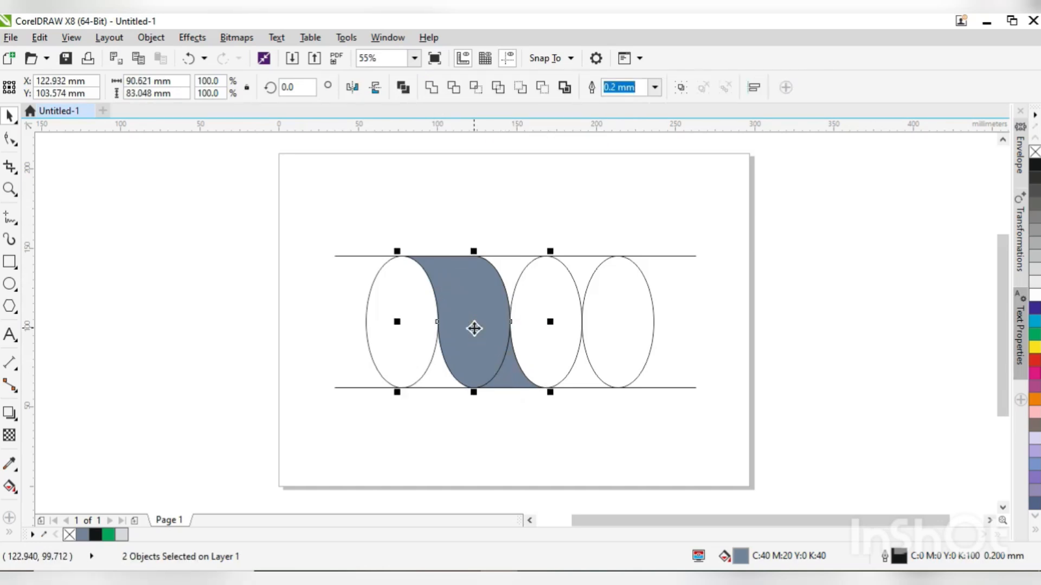
left_click(431, 87)
- Move the welded shape away from the construction geometry and delete the four ellipses and both lines
left_click_drag(483, 311, 254, 320)
left_click_drag(295, 180, 759, 449)
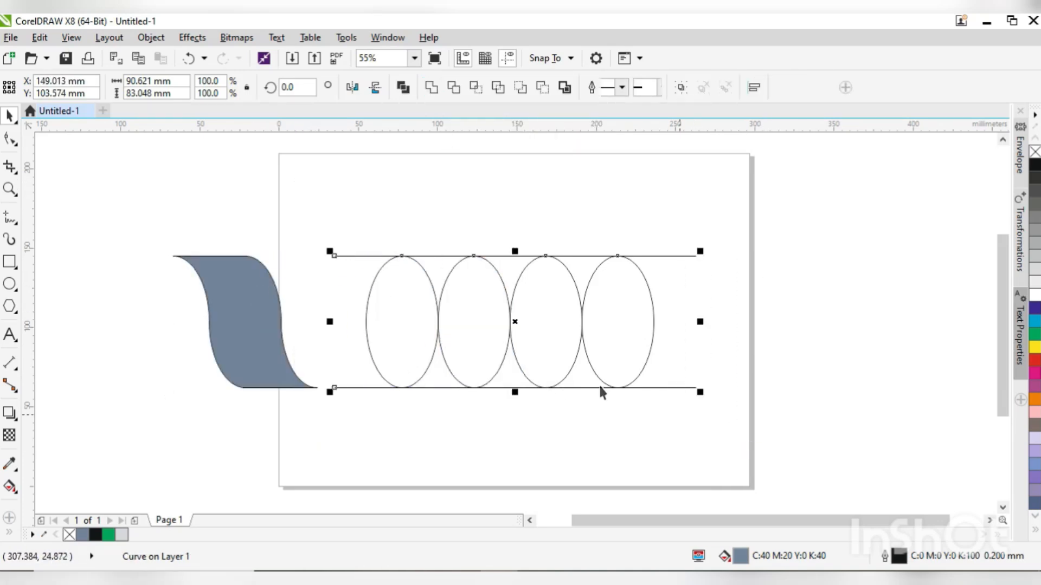
right_click(525, 351)
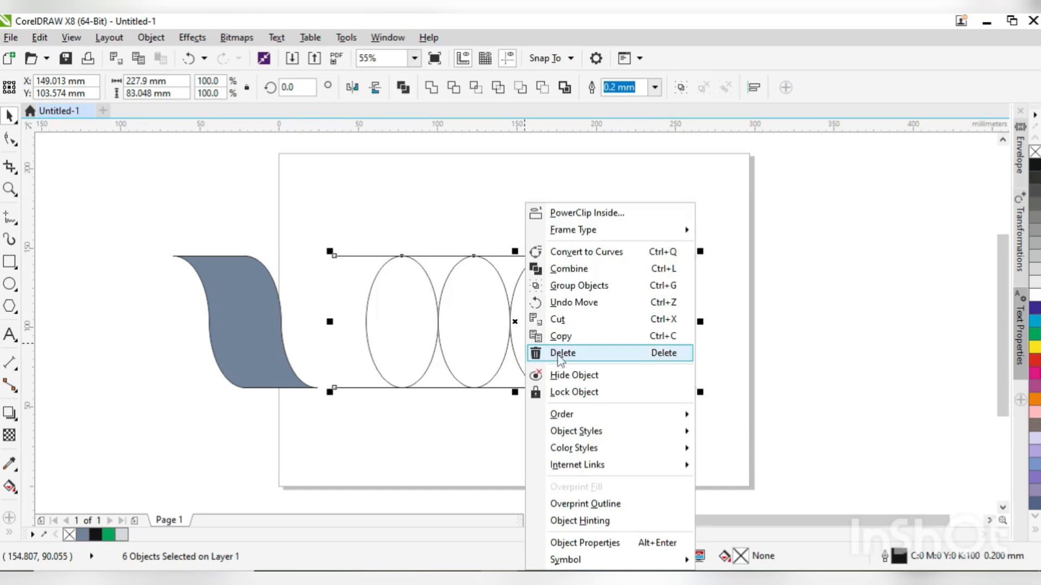
left_click(563, 353)
- Move the welded shape back onto the page and remove its outline
left_click_drag(253, 344, 399, 344)
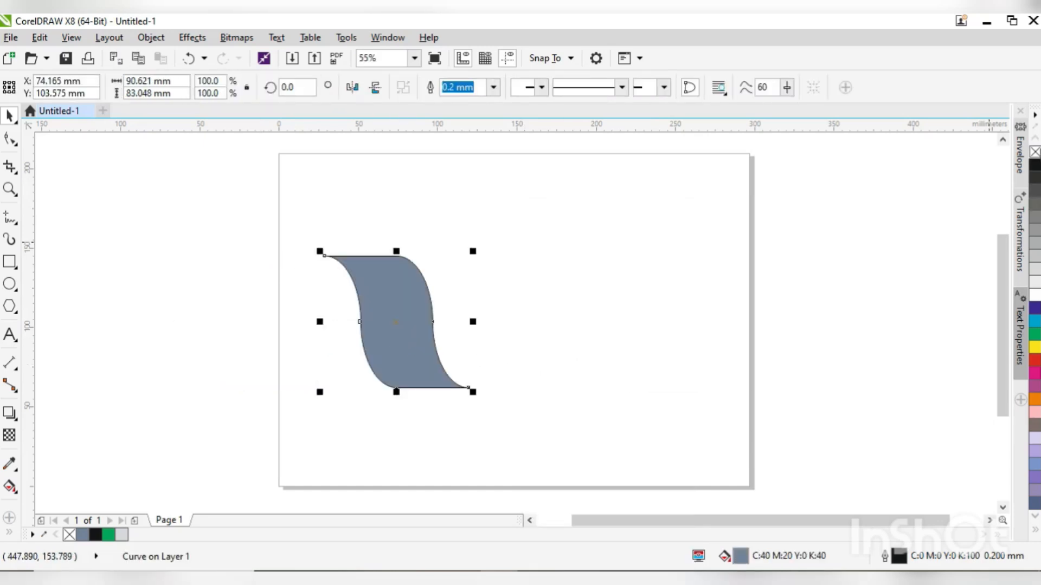
right_click(1034, 152)
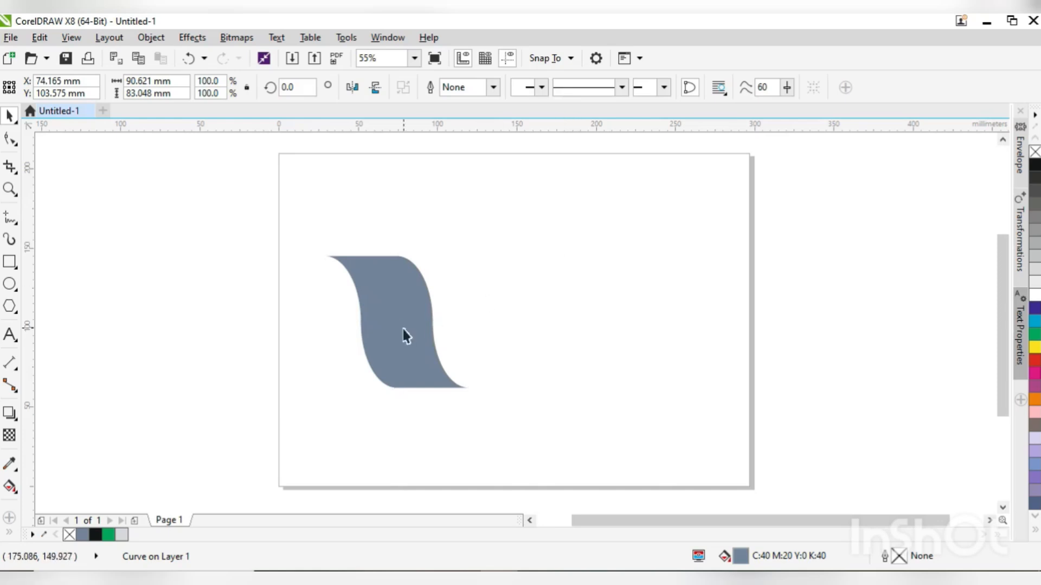
- Apply a vertical linear fountain fill to the shape with its lower end dark red, CMYK 17, 100, 99, 71
left_click(10, 486)
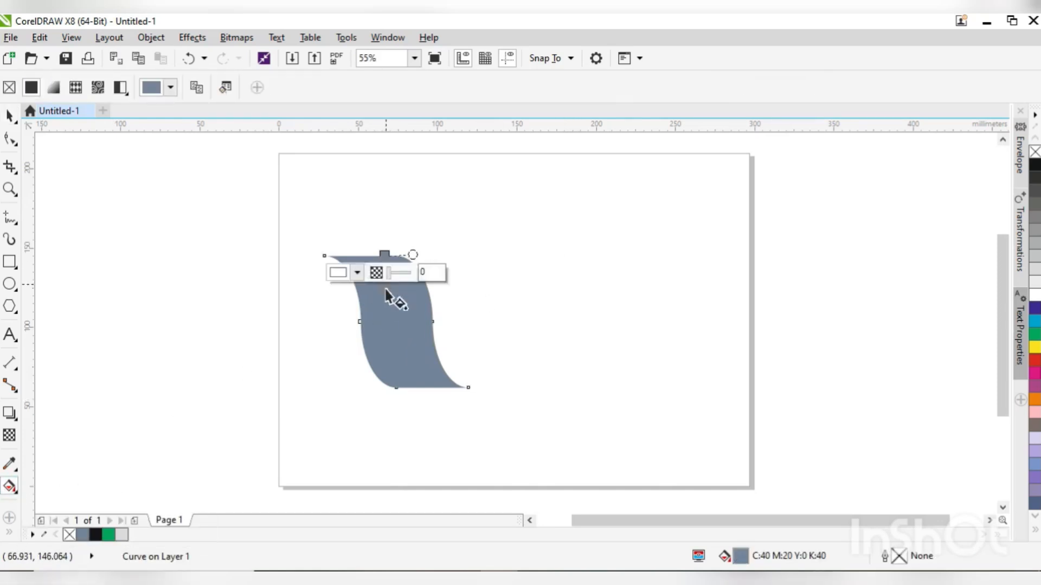
left_click_drag(391, 387, 386, 260)
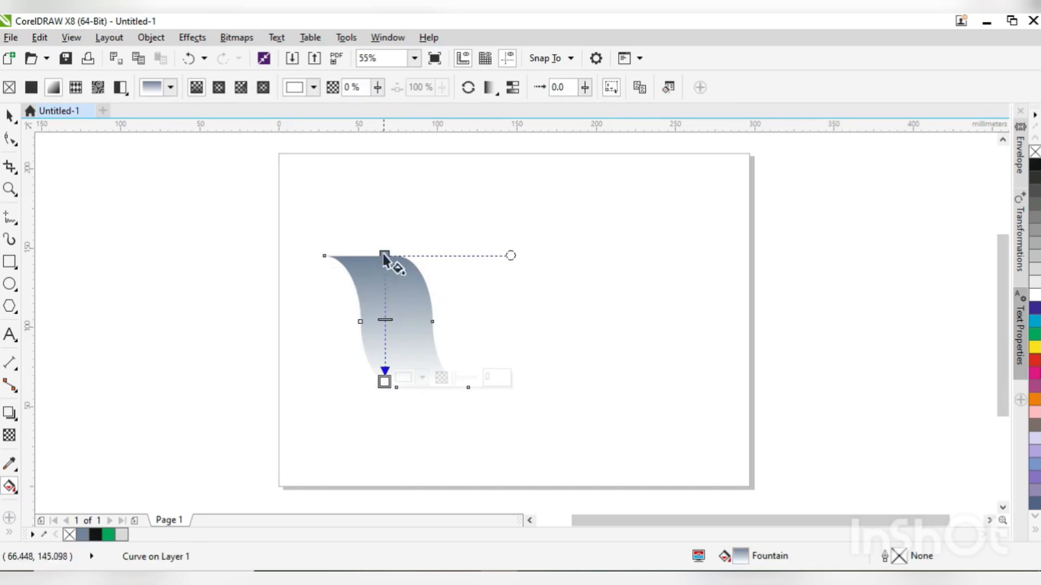
left_click(420, 377)
left_click(476, 313)
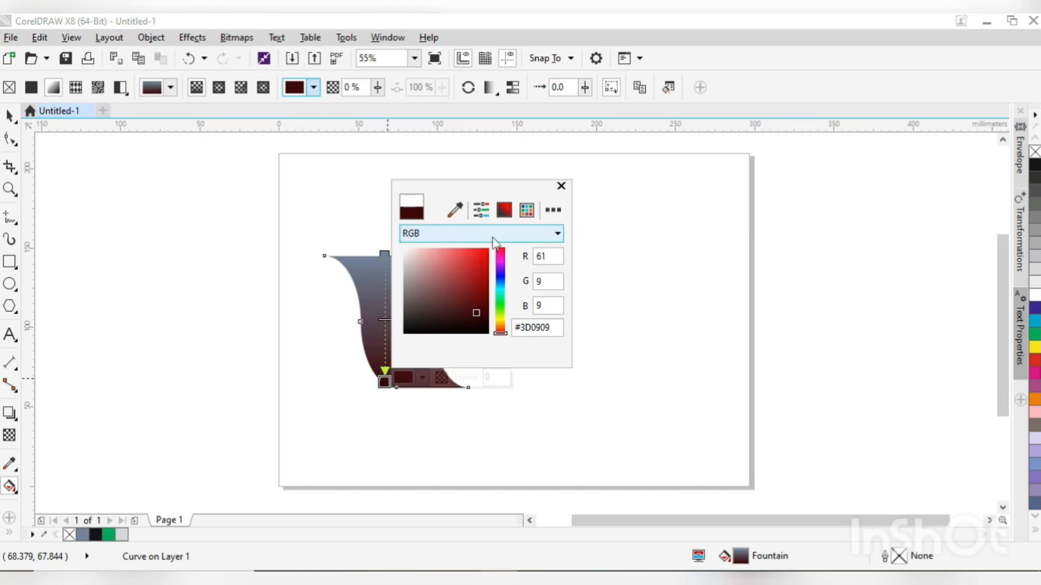
left_click(450, 234)
left_click(450, 260)
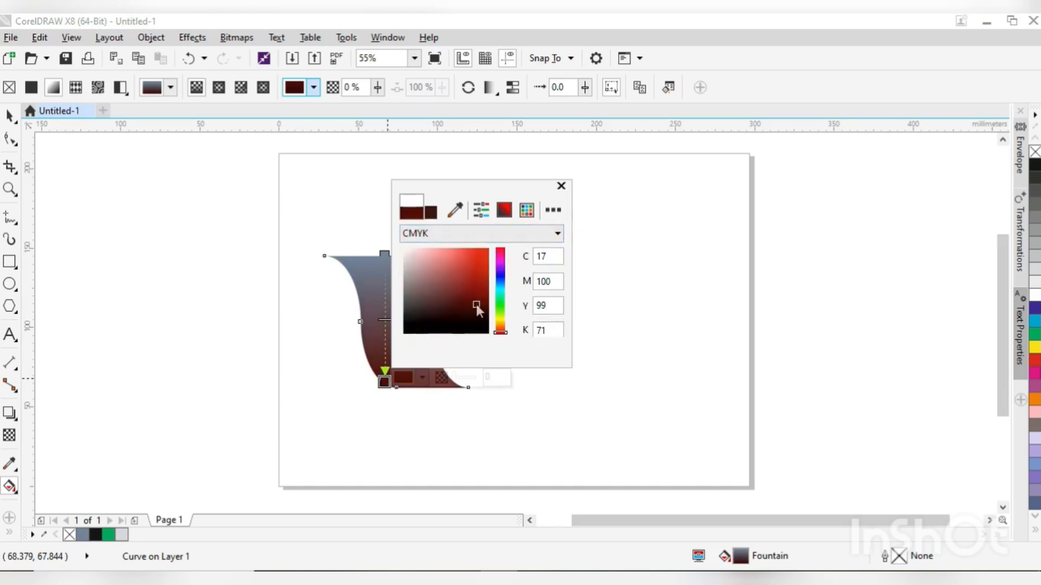
left_click(351, 288)
- Set the gradient's upper end colour to bright red, CMYK 0, 100, 64, 0
left_click(384, 254)
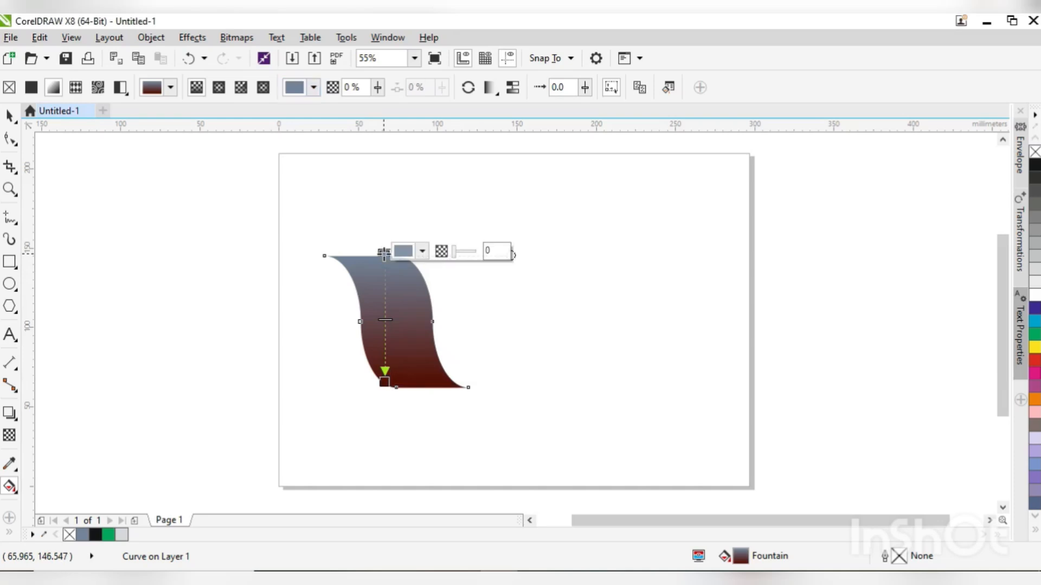
left_click(422, 251)
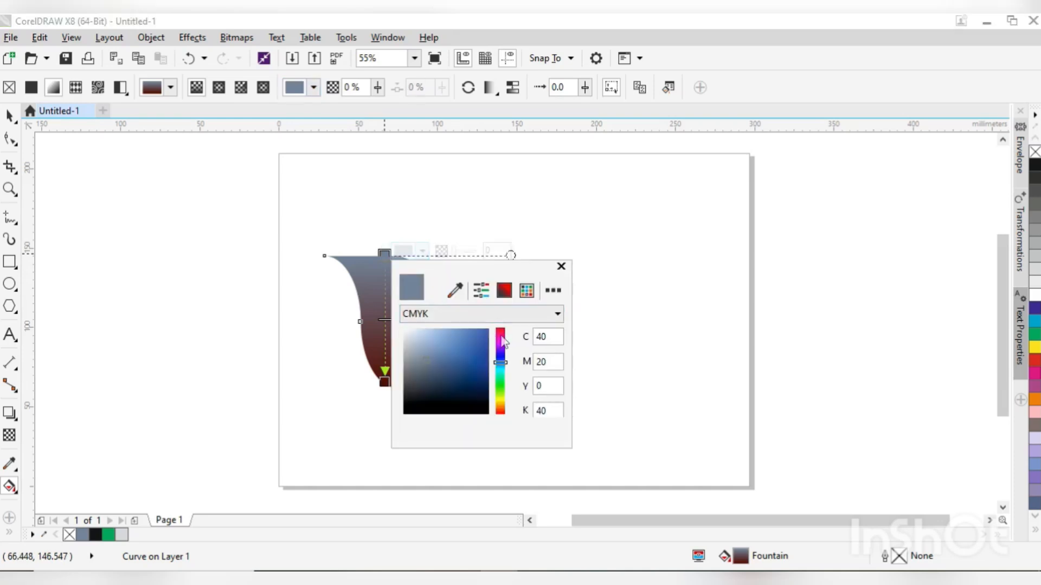
left_click_drag(502, 341, 501, 331)
left_click_drag(443, 269, 576, 239)
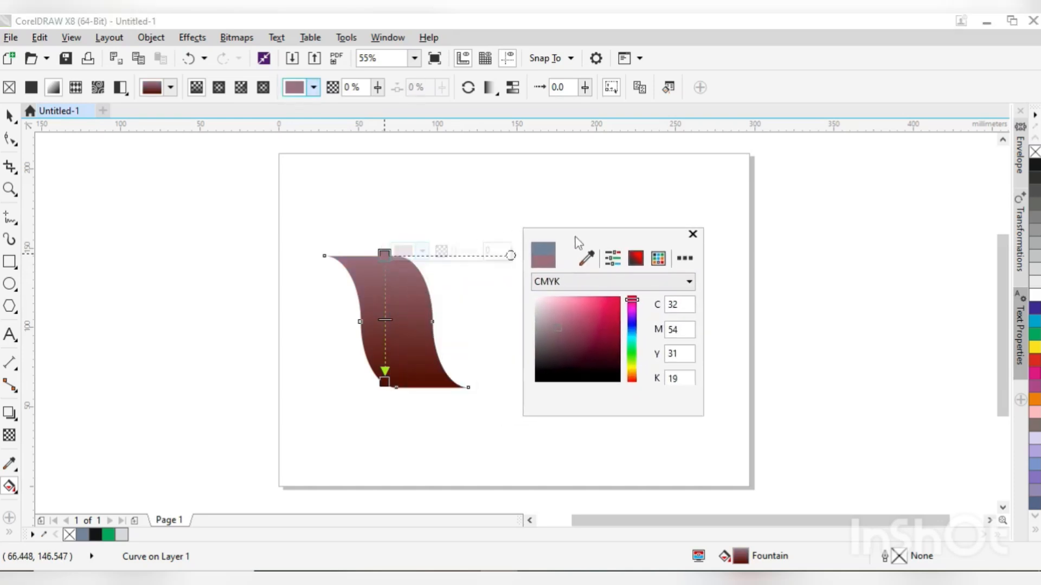
left_click_drag(557, 324, 618, 302)
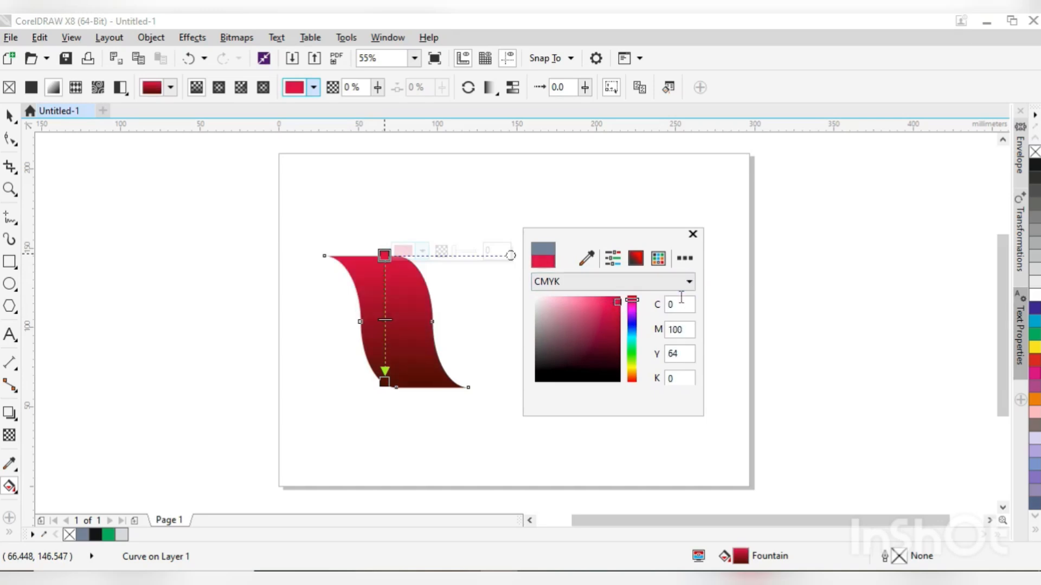
left_click(450, 347)
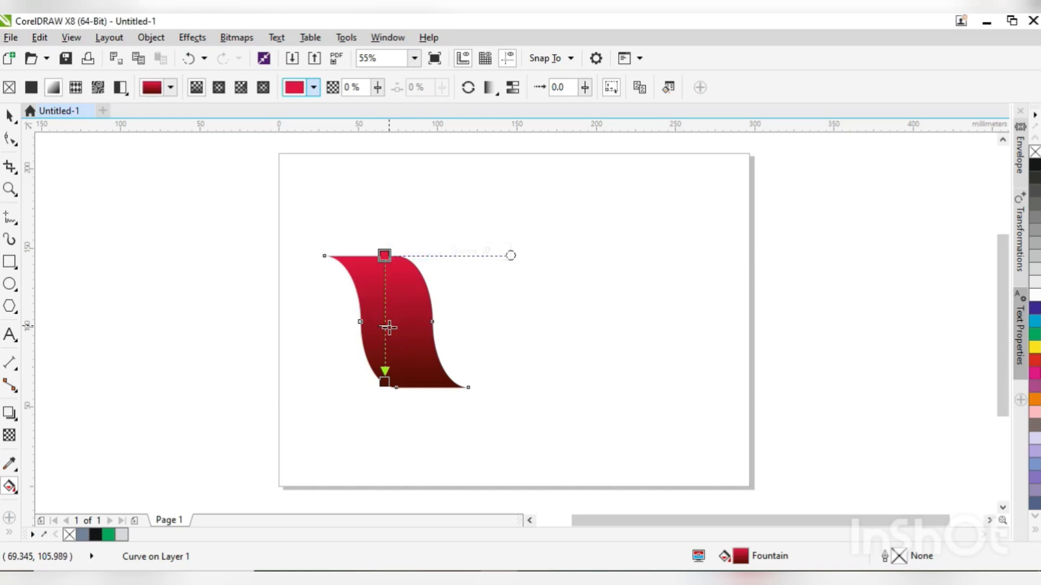
- Shift the gradient's midpoint down towards the dark red end
key("space")
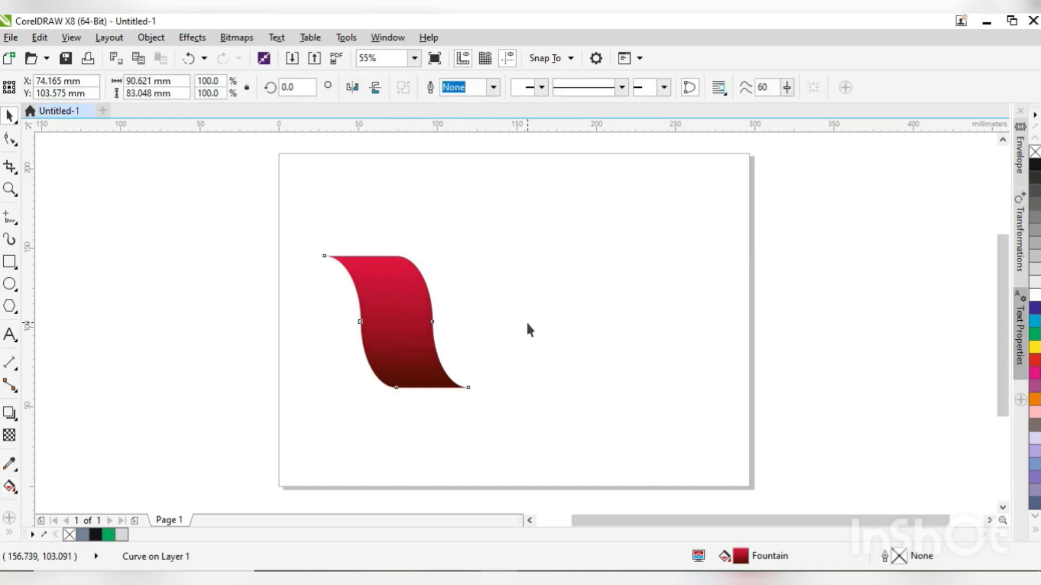
key("space")
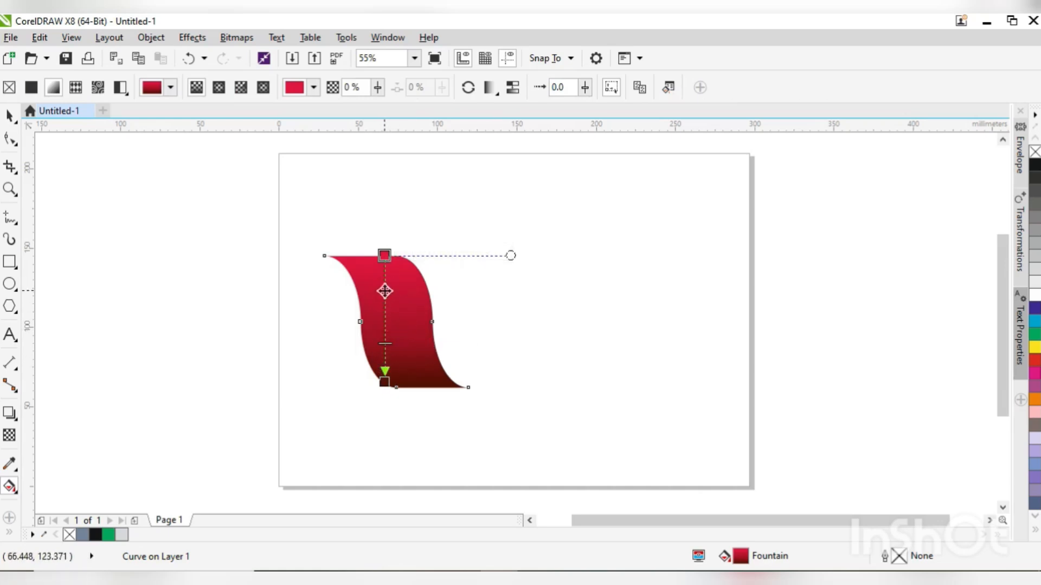
key("space")
- Create a horizontally mirrored copy of the shape, overlap its base with the original to form a U, and group both
left_click_drag(321, 322, 479, 366)
right_click(508, 350)
left_click(508, 351)
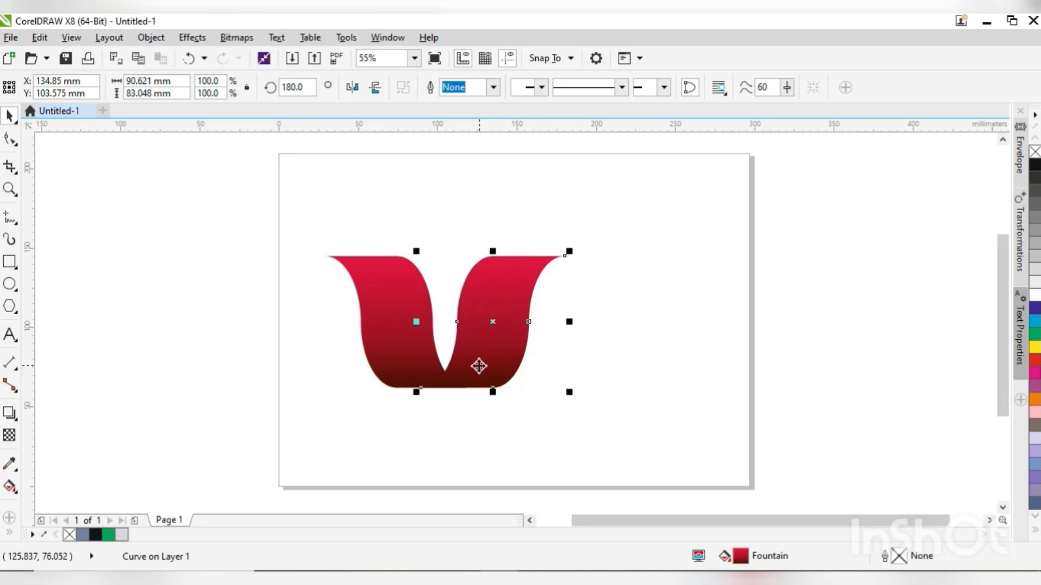
left_click(405, 333, "shift")
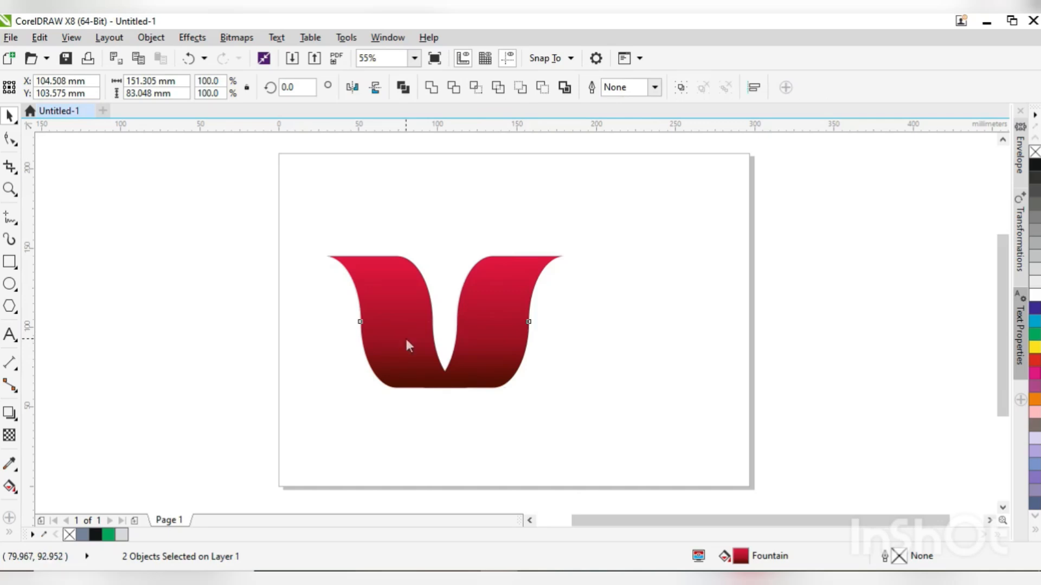
key("ctrl+g")
- Scale the group to about 52% and place a copy beside it, overlapping at the top to form a W
left_click_drag(563, 256, 406, 327)
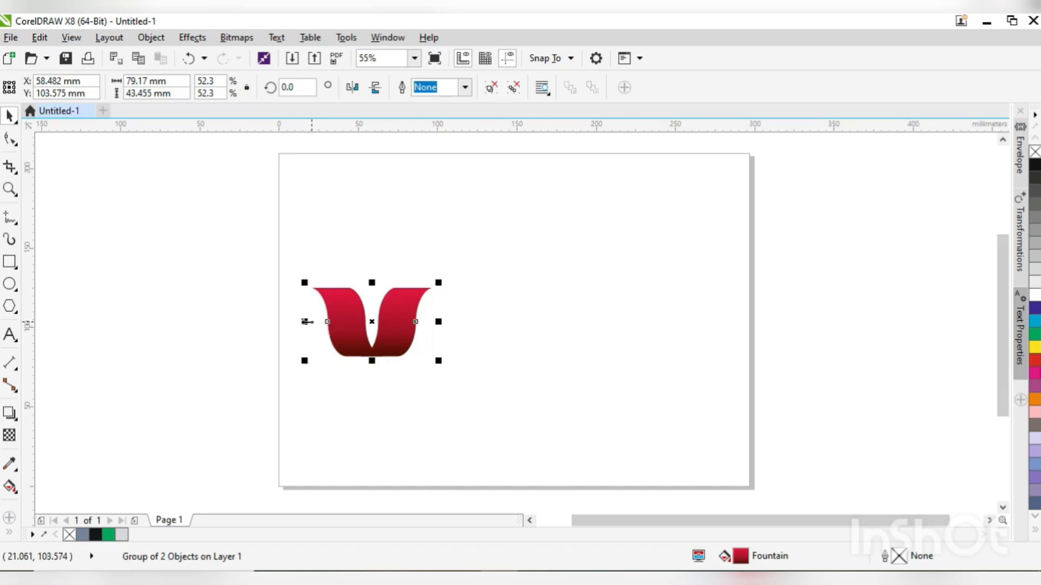
left_click_drag(354, 310, 449, 325)
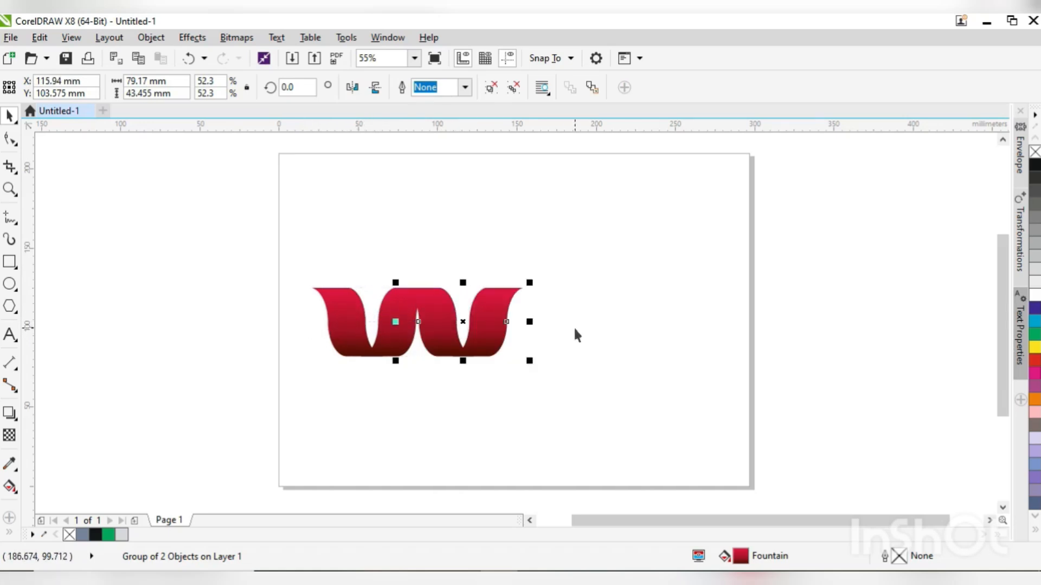
- Repeat the offset copy of the U-shaped group until five overlapping units form a row, undoing the surplus copy
key("ctrl+r")
key("ctrl+r")
key("ctrl+r")
key("ctrl+r")
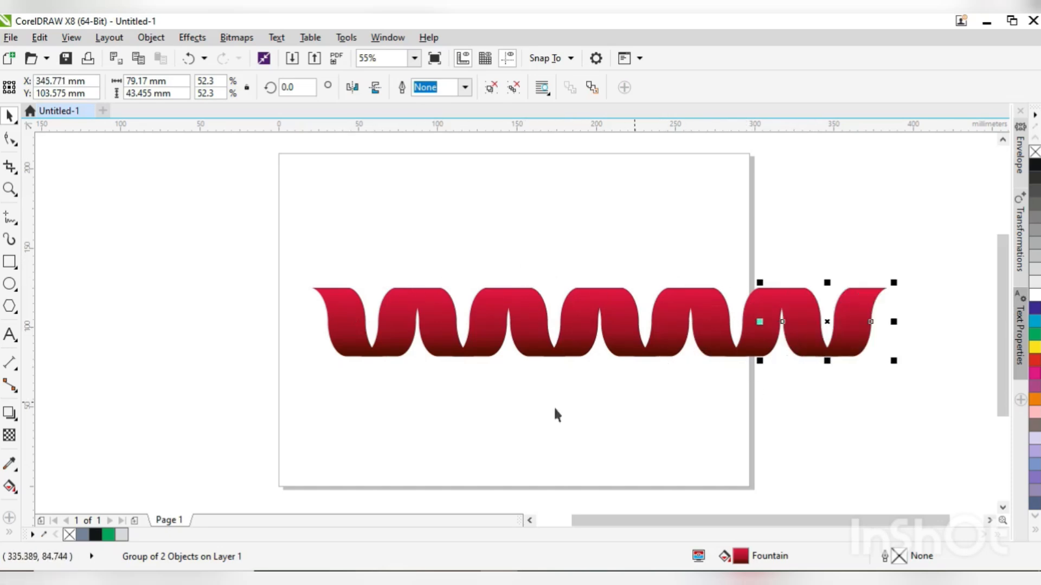
key("ctrl+z")
- Scale the whole row of five groups down to about 257 mm wide and position it inside the page
left_click_drag(239, 251, 843, 416)
left_click_drag(736, 347, 711, 355)
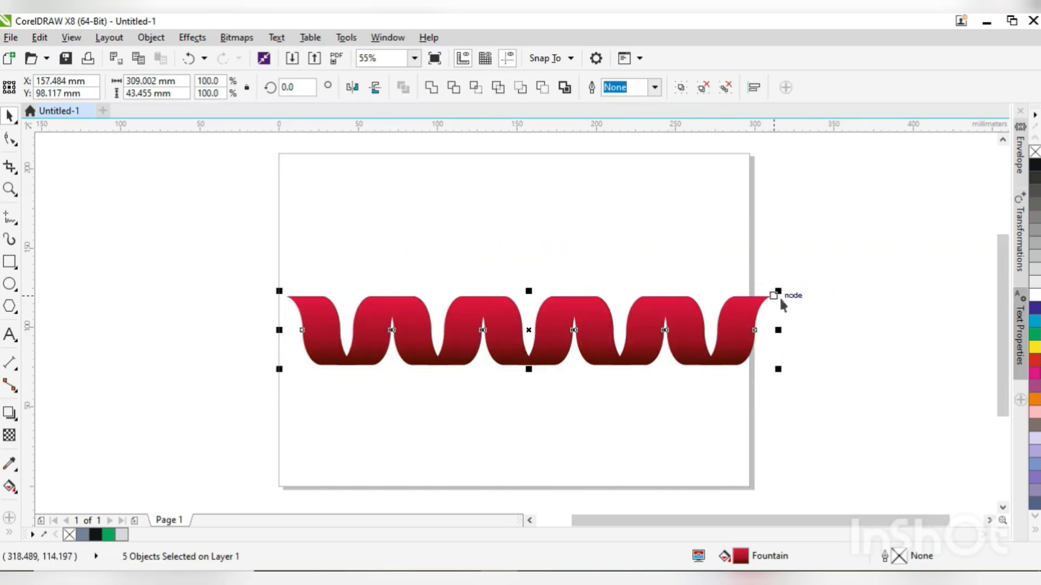
left_click_drag(777, 293, 762, 295)
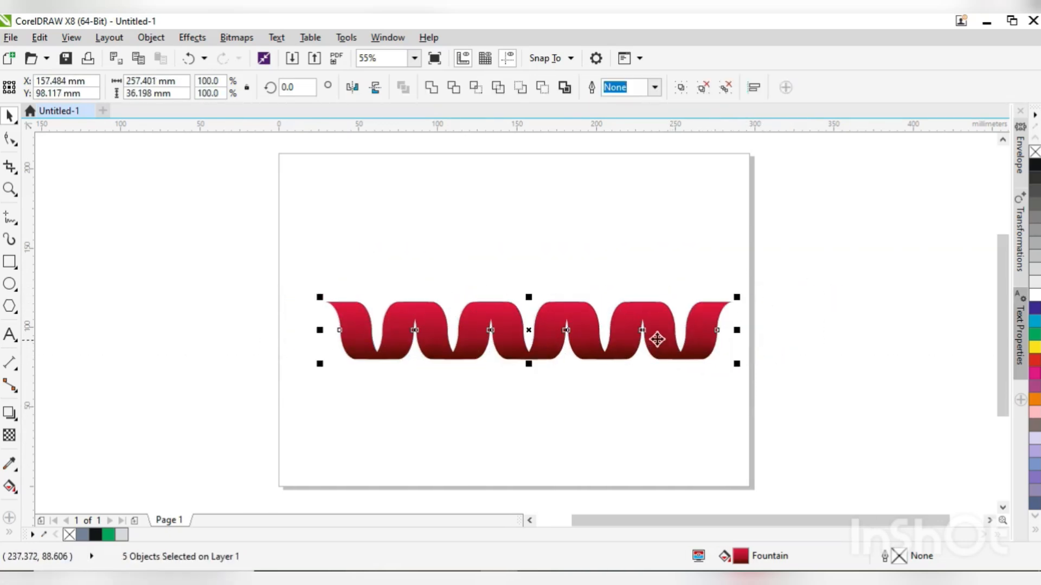
left_click_drag(658, 340, 630, 341)
left_click(747, 353)
key("F2")
left_click_drag(260, 255, 768, 411)
- Try to copy only the fill from the first unit's left strand onto the second unit's left strand
left_click(169, 318, "ctrl")
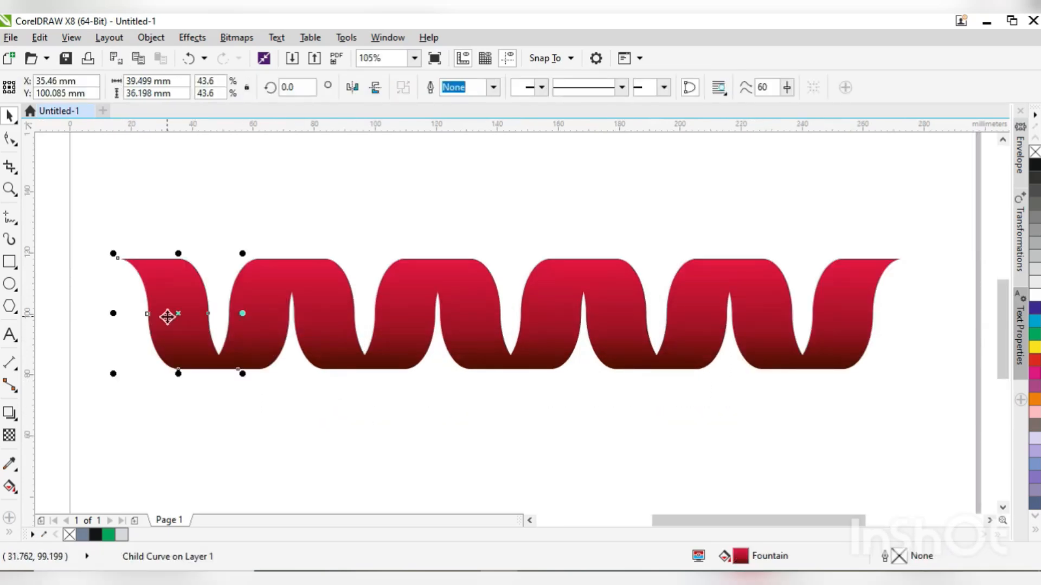
left_click(340, 313, "ctrl")
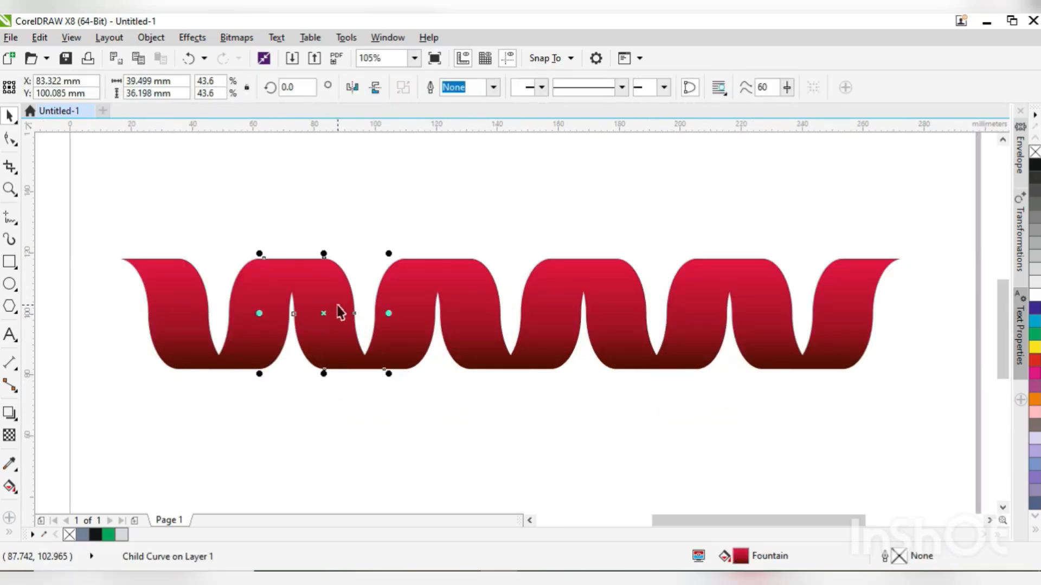
key("alt+e")
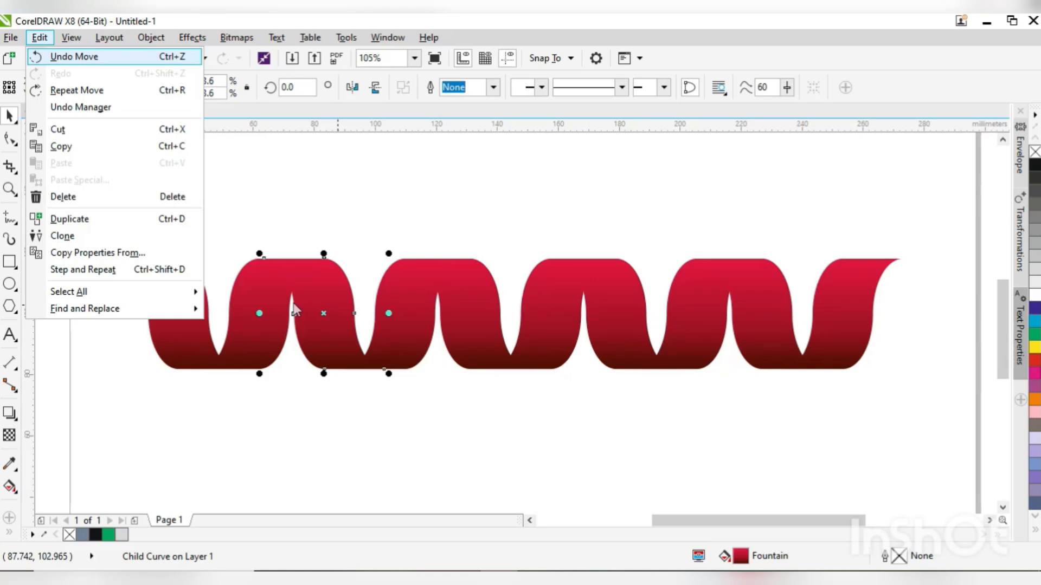
key("m")
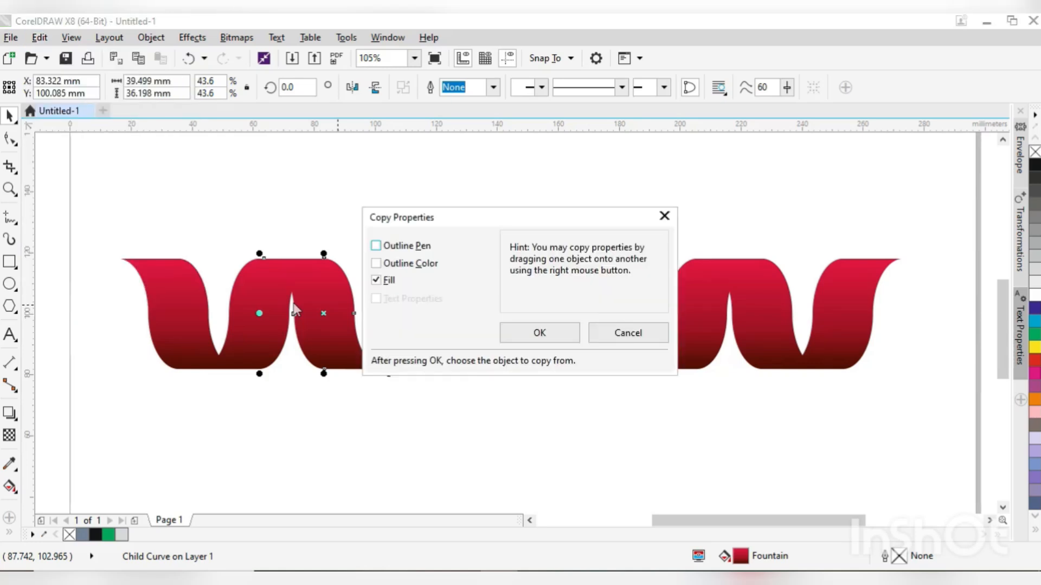
left_click(540, 333)
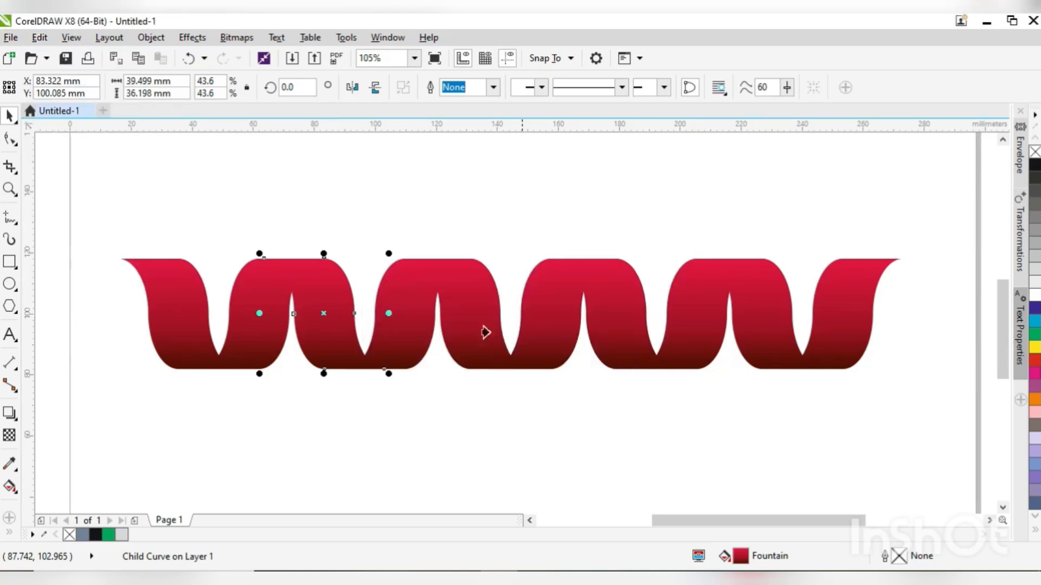
left_click(195, 328)
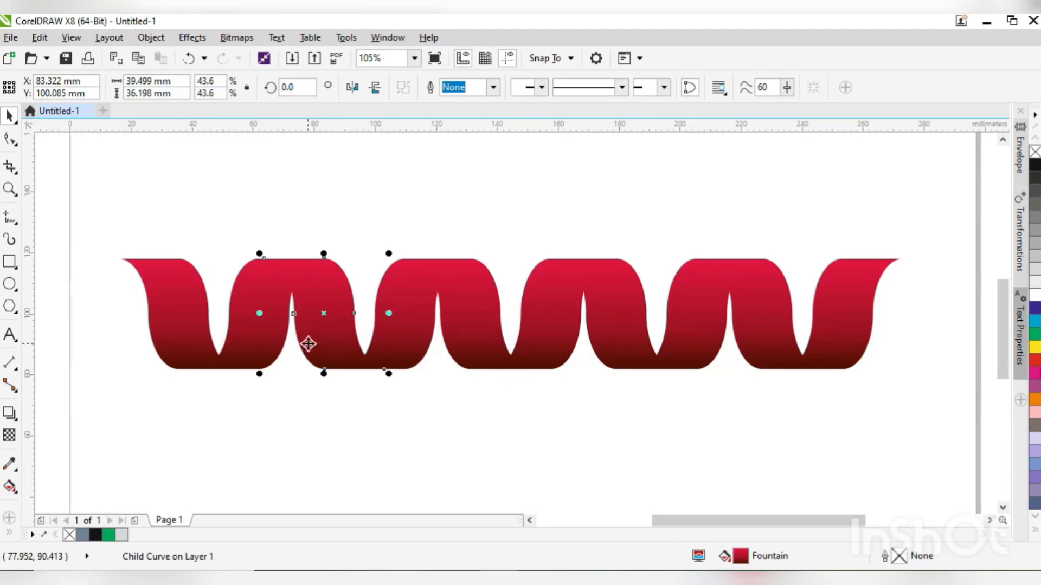
- Flip the fountain fill on the second unit's left strand so it runs dark at the upper end to bright red at the base
key("F11")
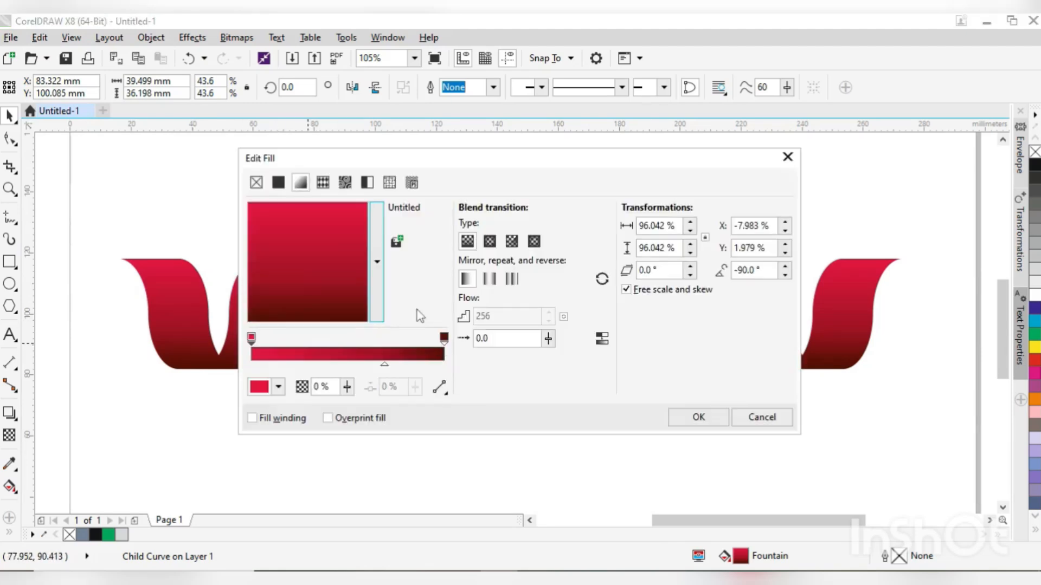
left_click_drag(327, 169, 636, 159)
left_click_drag(624, 256, 619, 216)
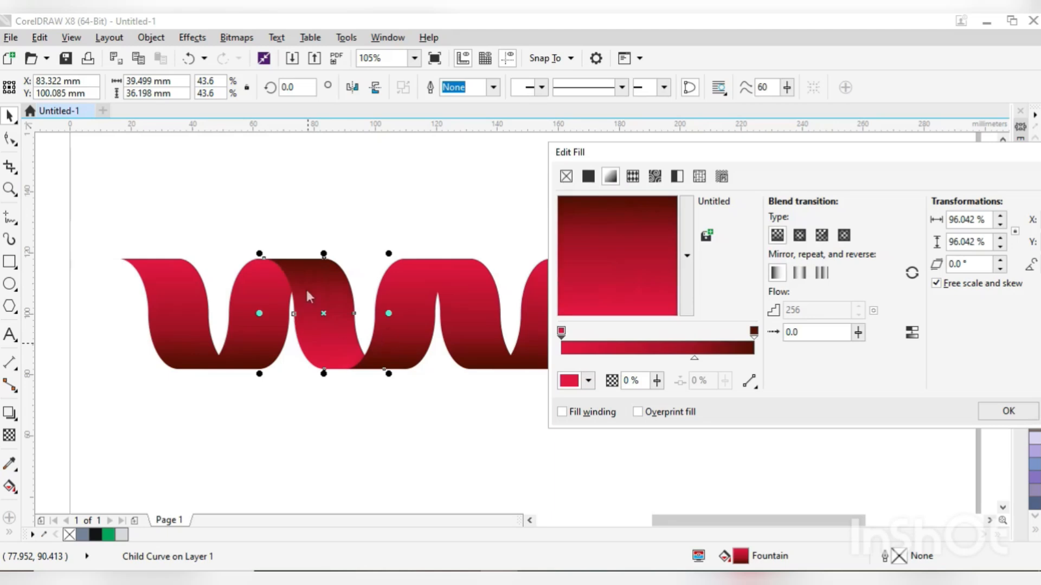
left_click(1007, 412)
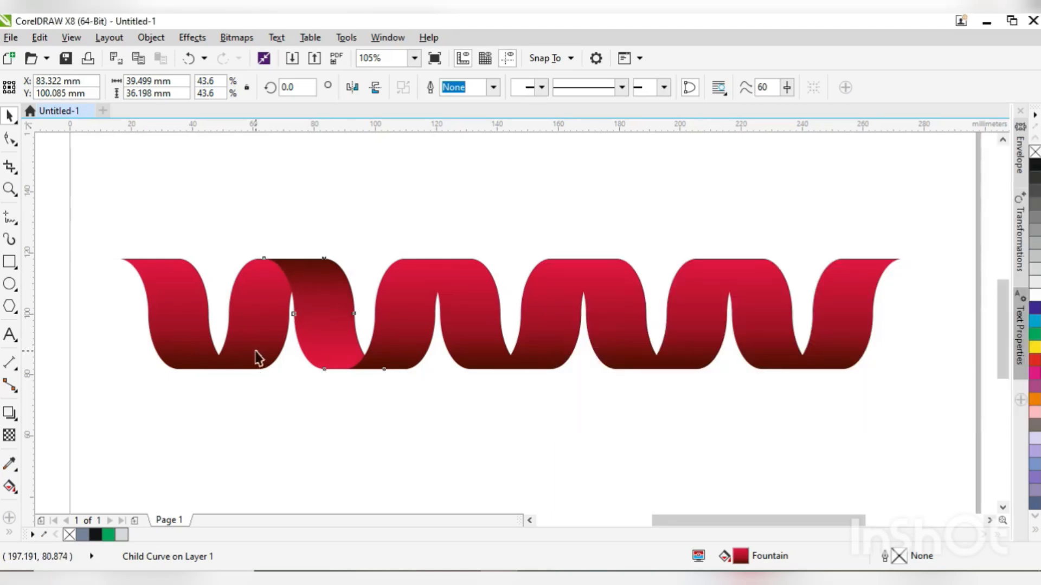
- Repeat the flipped gradient on the left strands of the third and fourth units, and undo these fill changes
left_click(366, 414)
left_click(493, 323)
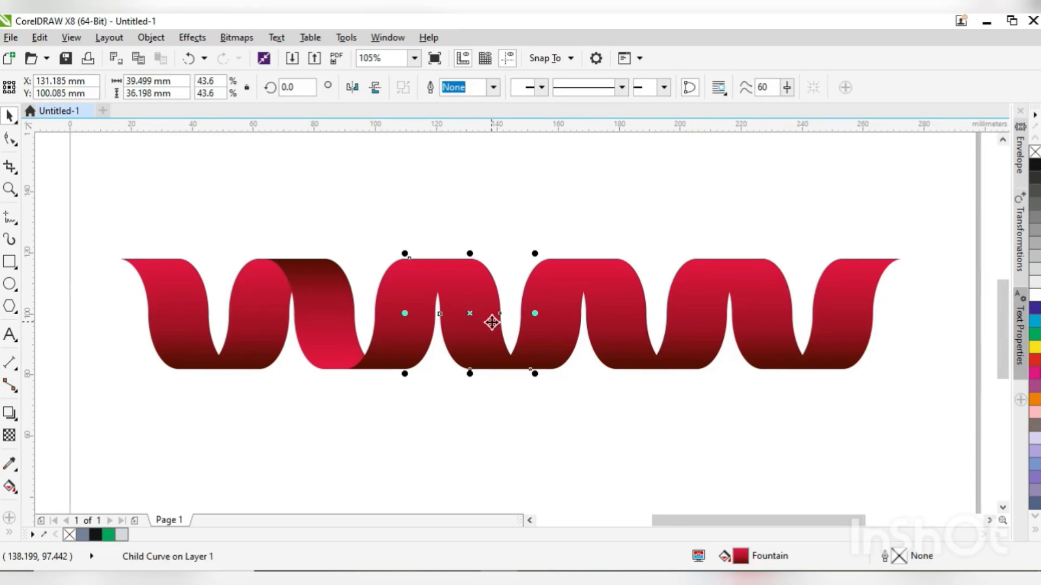
key("ctrl+r")
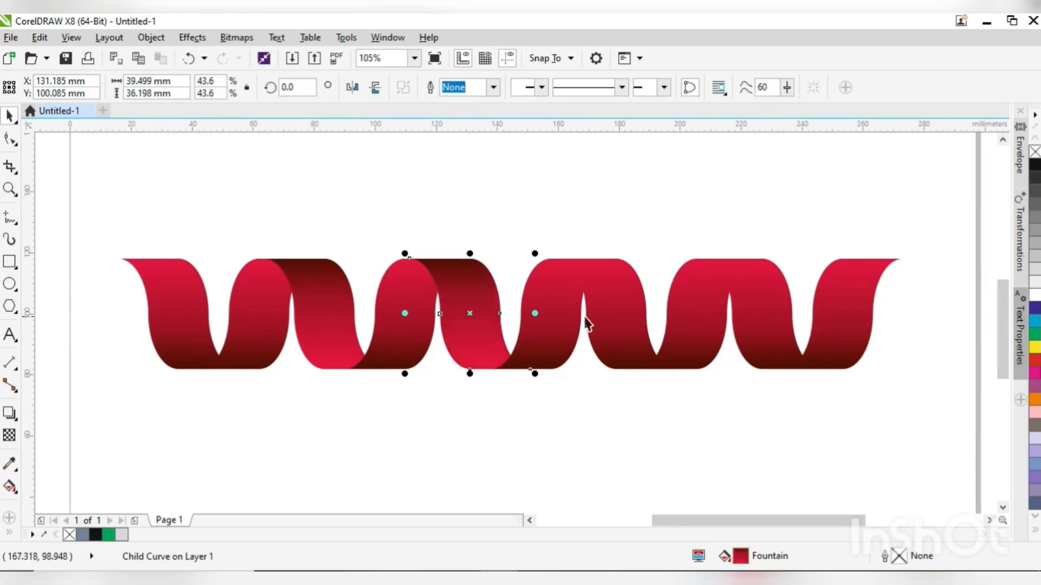
left_click(615, 323, "ctrl")
key("ctrl+r")
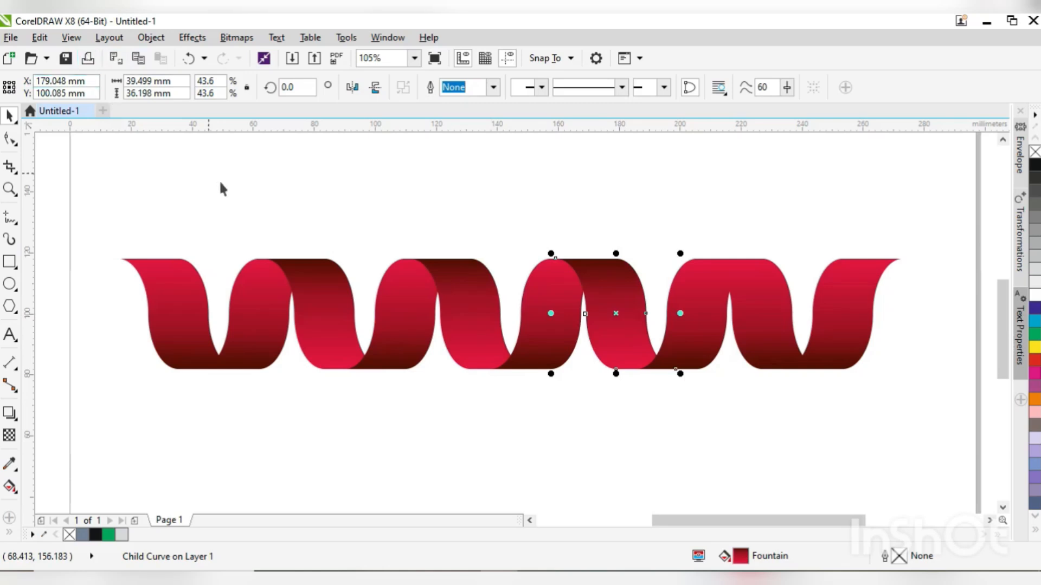
key("ctrl+z")
key("ctrl+z")
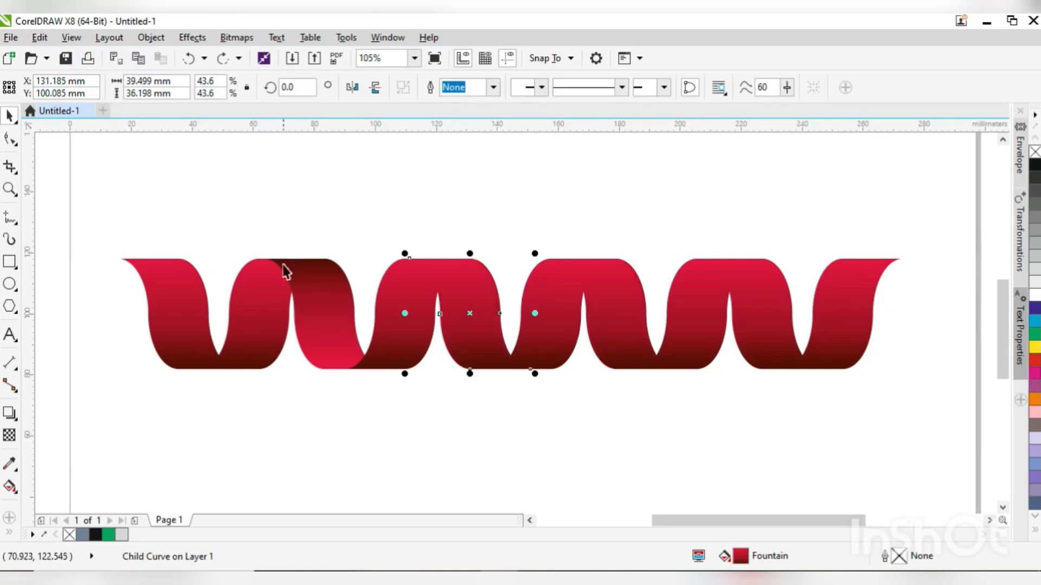
- Reverse the fountain fill of the second unit's left strand again, with dark red above and bright red below
left_click(314, 291)
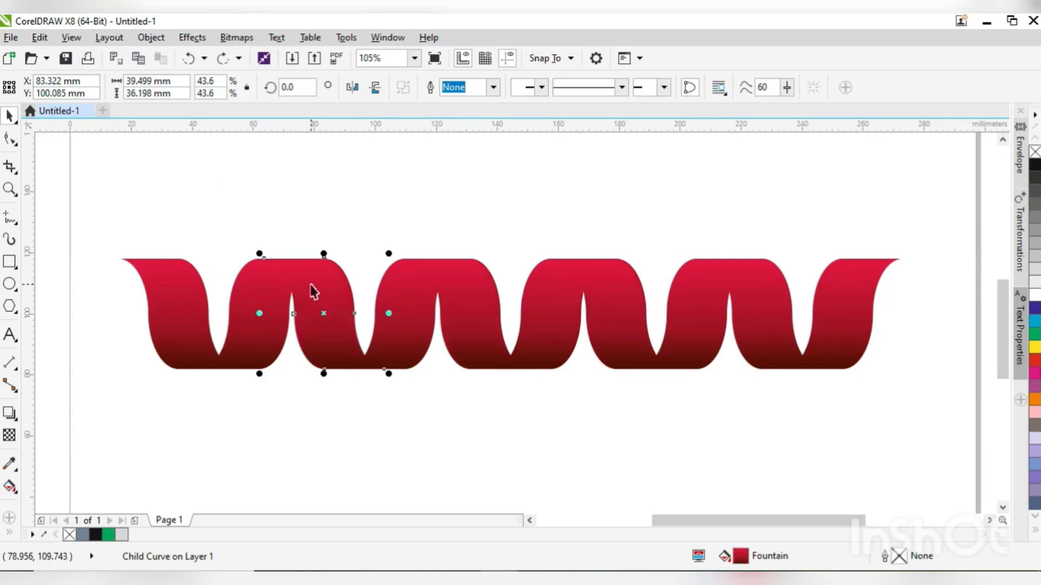
double_click(740, 556)
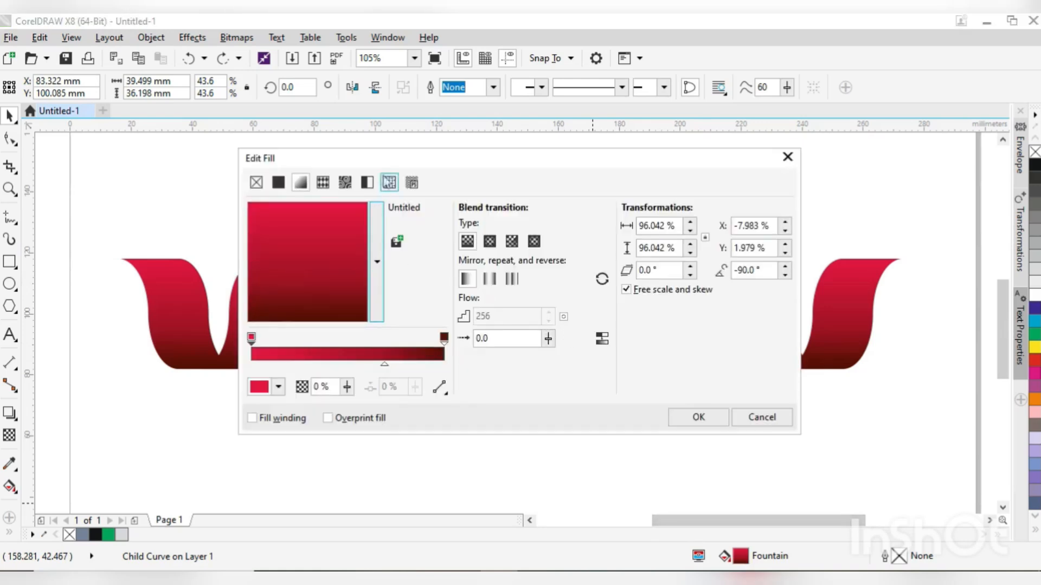
left_click_drag(397, 166, 681, 156)
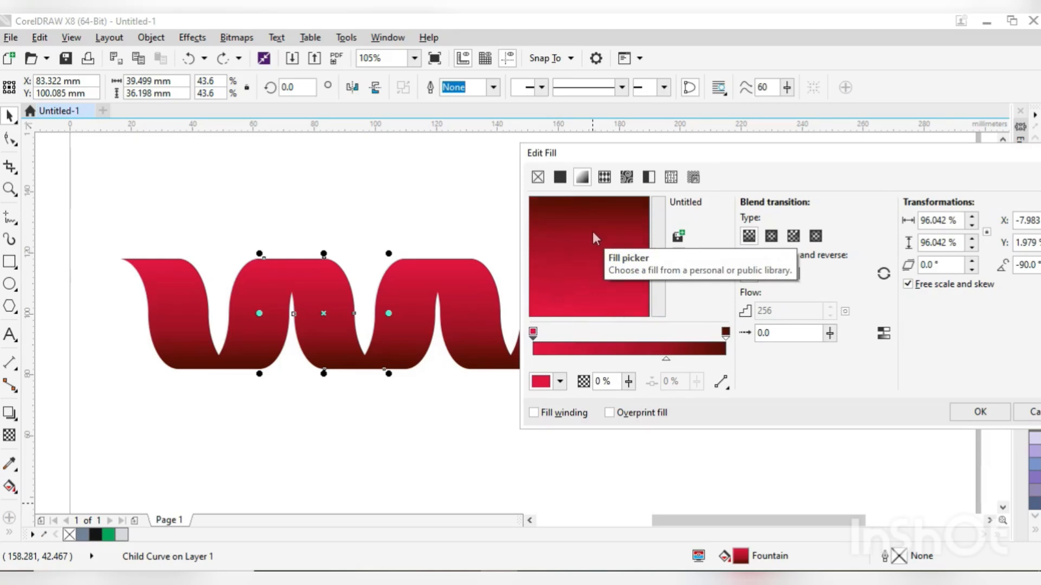
left_click(978, 413)
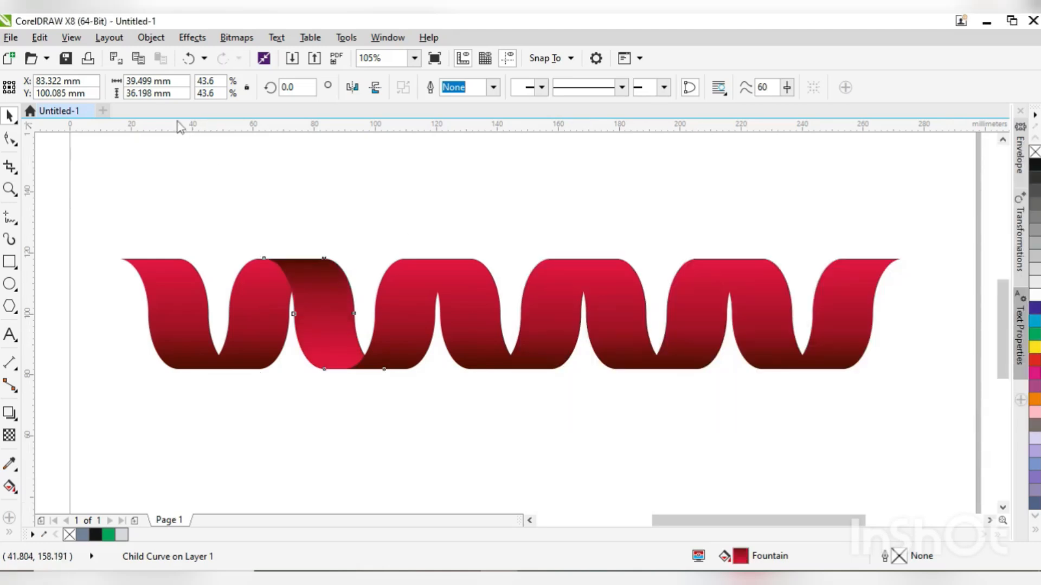
- Repeat the reversed gradient on the left strands of the third, fourth and fifth units
left_click(71, 37)
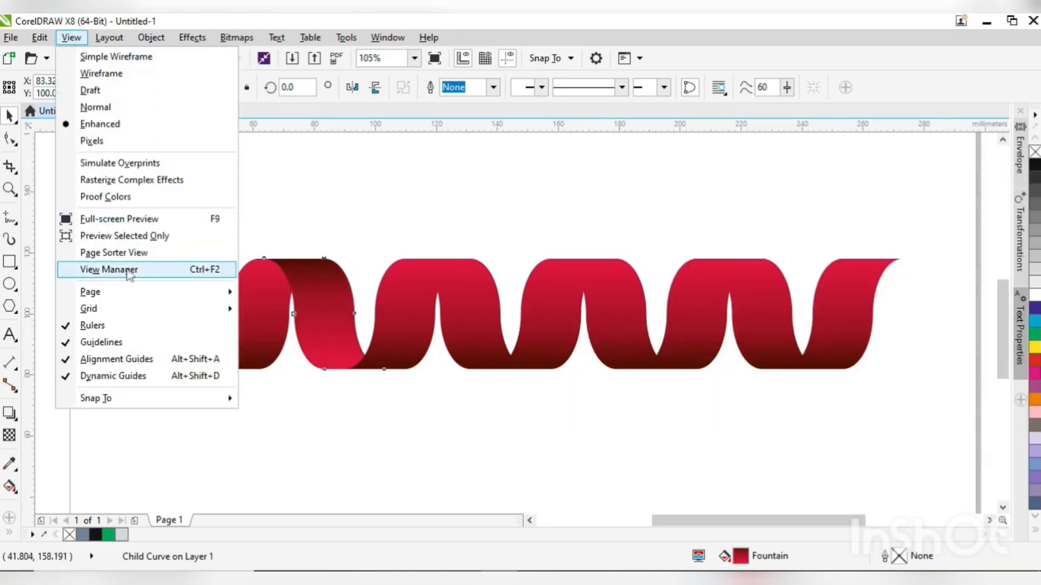
mouse_move(40, 38)
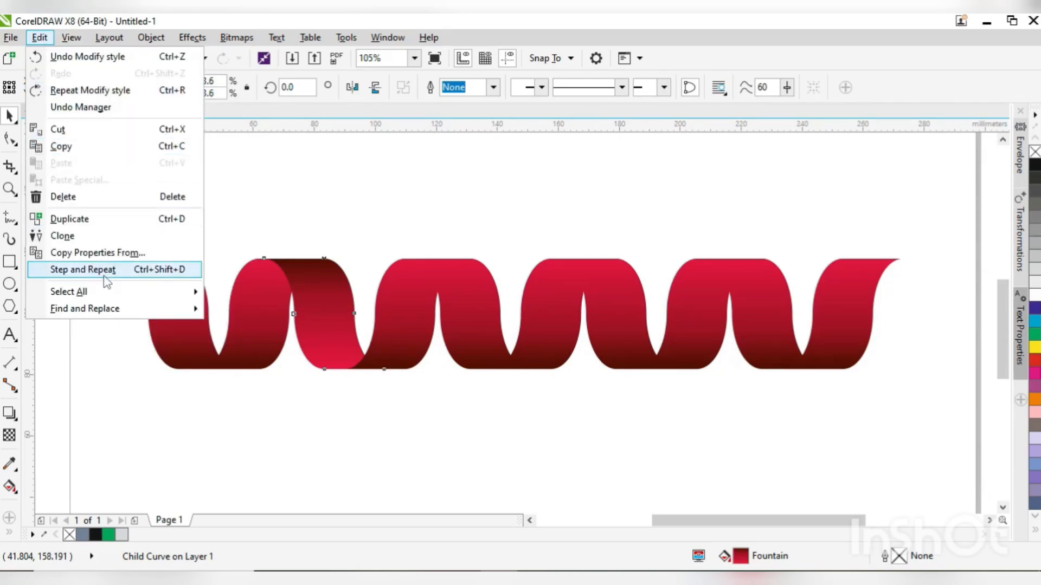
left_click(82, 270)
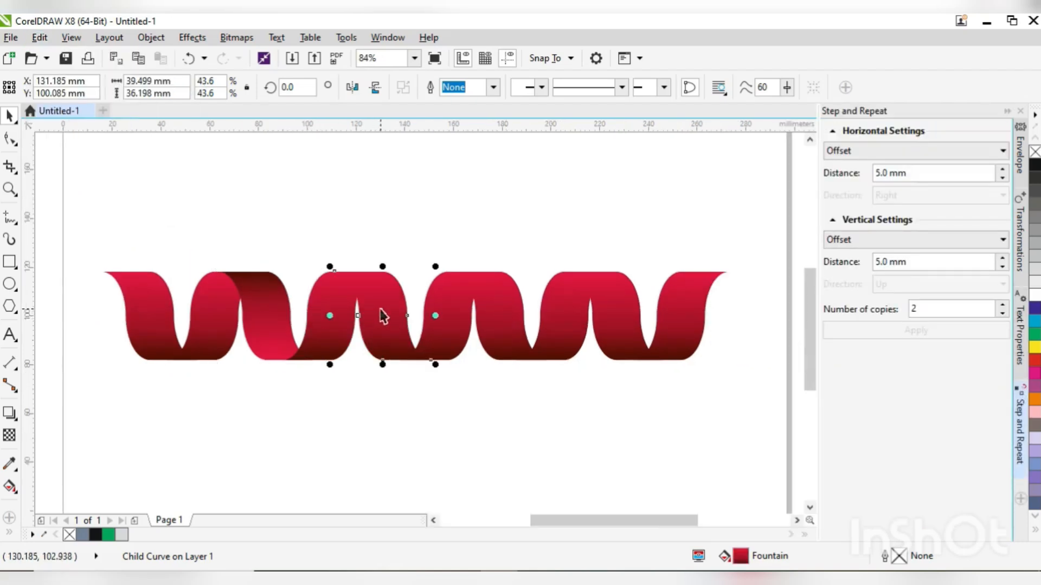
left_click_drag(382, 316, 639, 320)
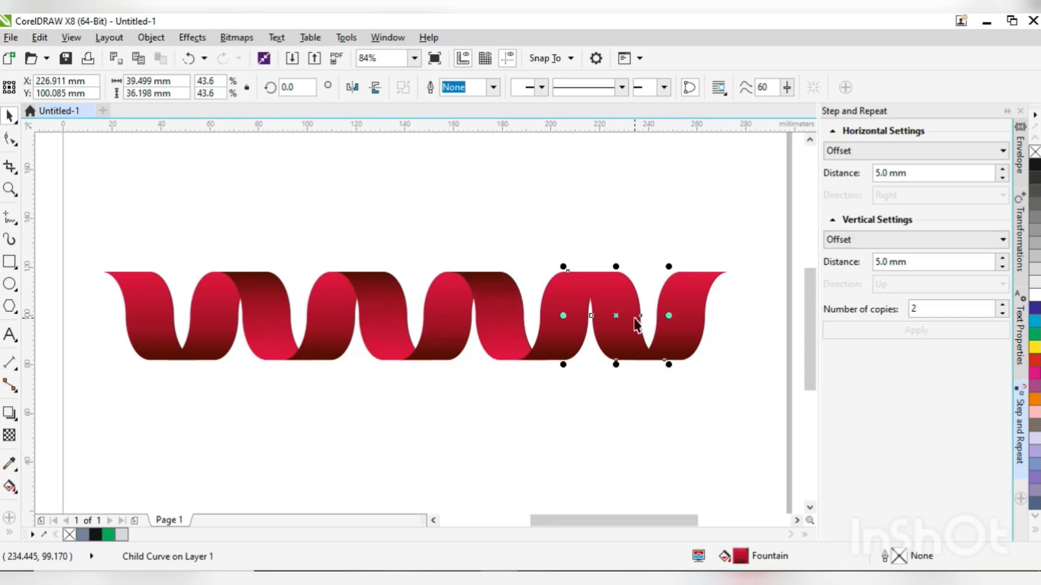
left_click(449, 226)
- Draw a thin horizontal rectangle about 264 mm wide and 6 mm high across the middle of the ribbon row
left_click_drag(87, 235, 752, 408)
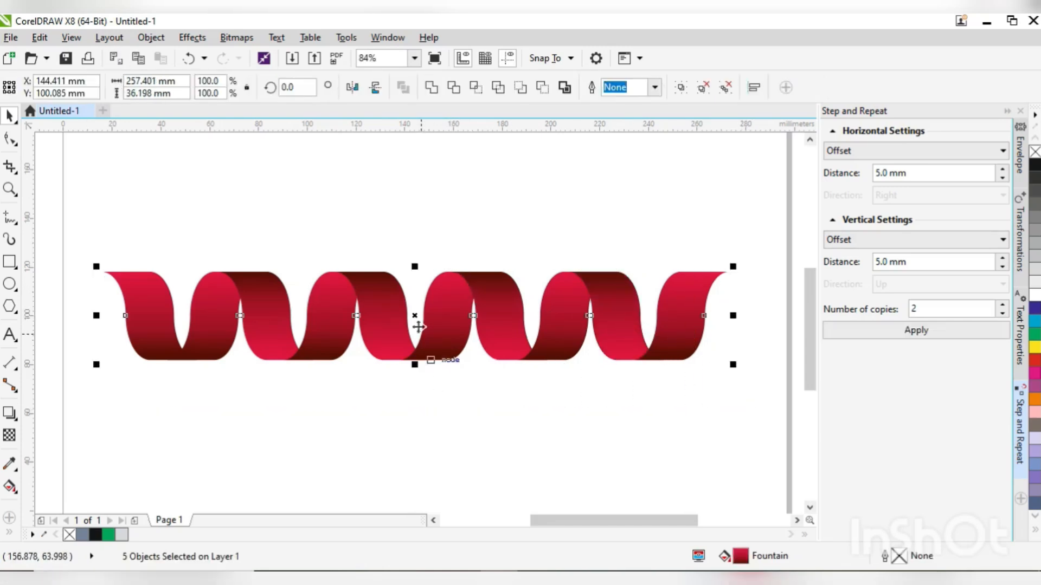
scroll(416, 323, "up", 2)
scroll(415, 318, "down", 2)
left_click(424, 396)
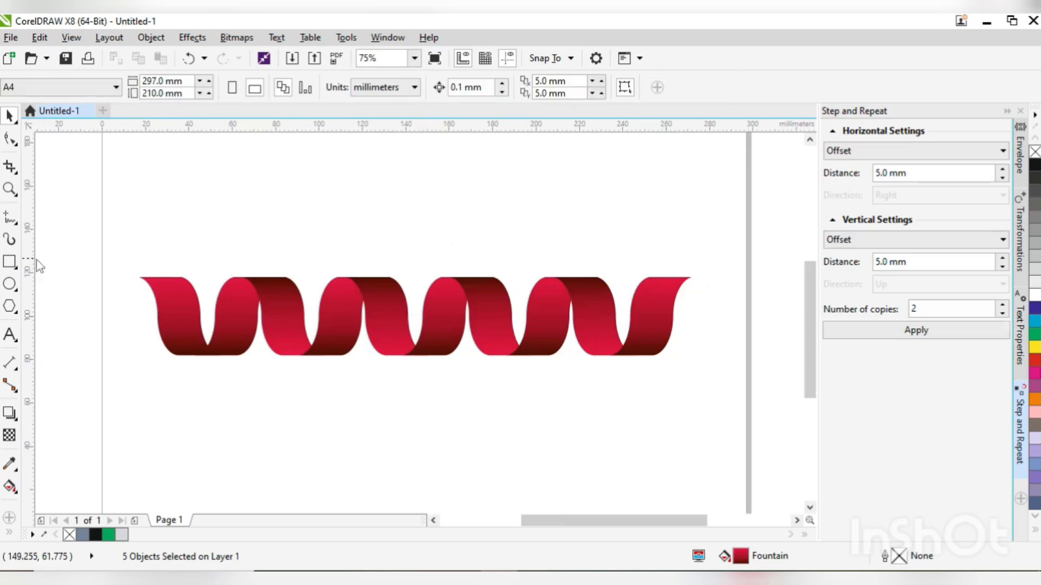
left_click(10, 261)
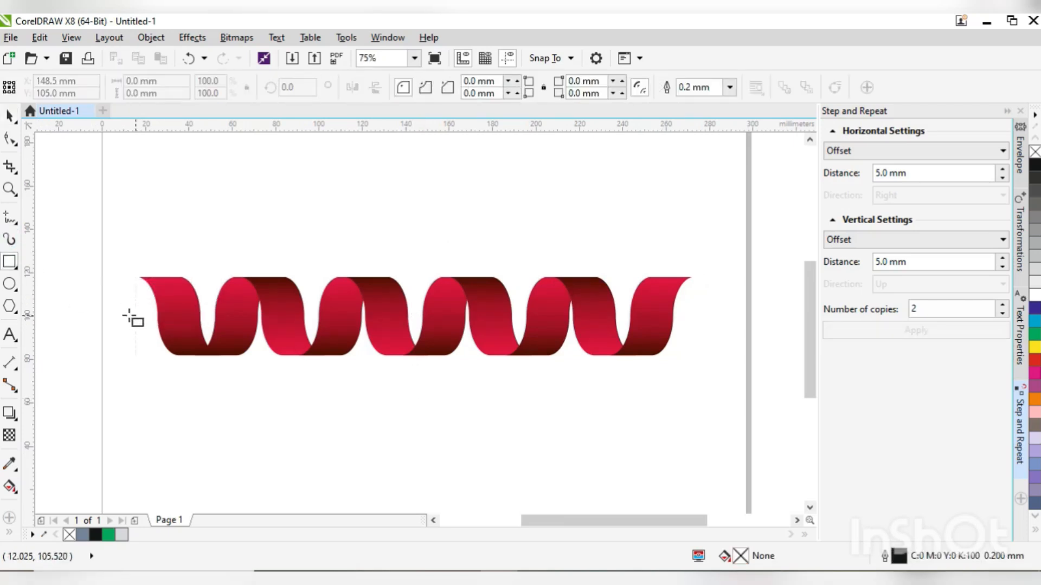
left_click_drag(122, 303, 697, 319)
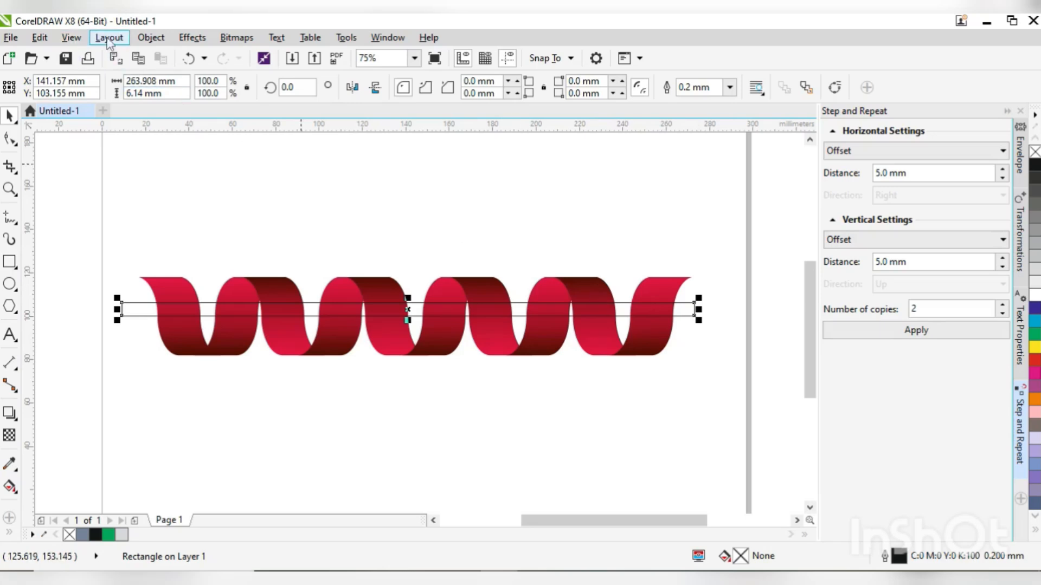
- Copy only the fill from one of the reversed-gradient strands onto the thin rectangle
left_click(71, 37)
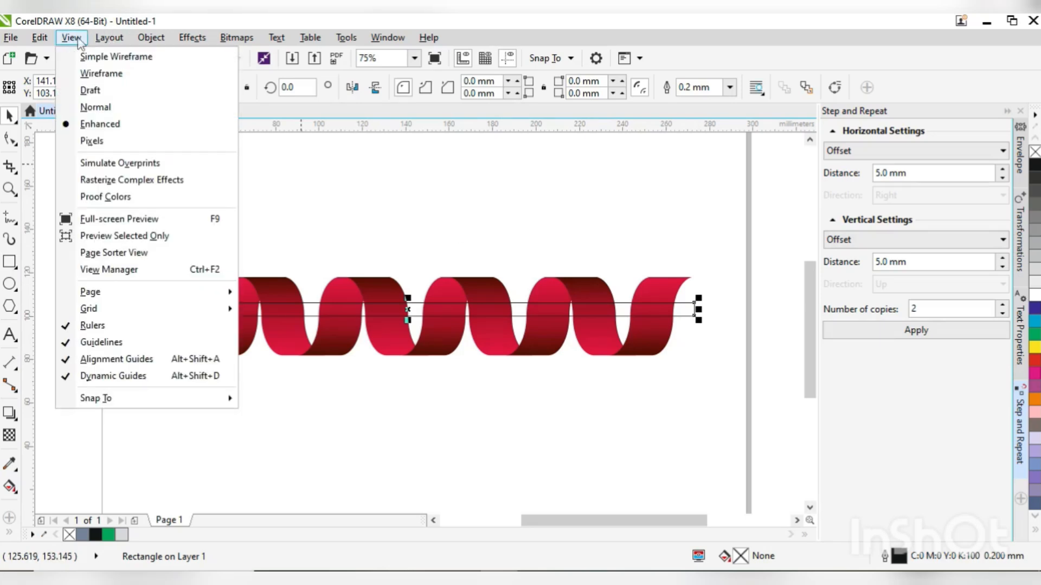
mouse_move(42, 42)
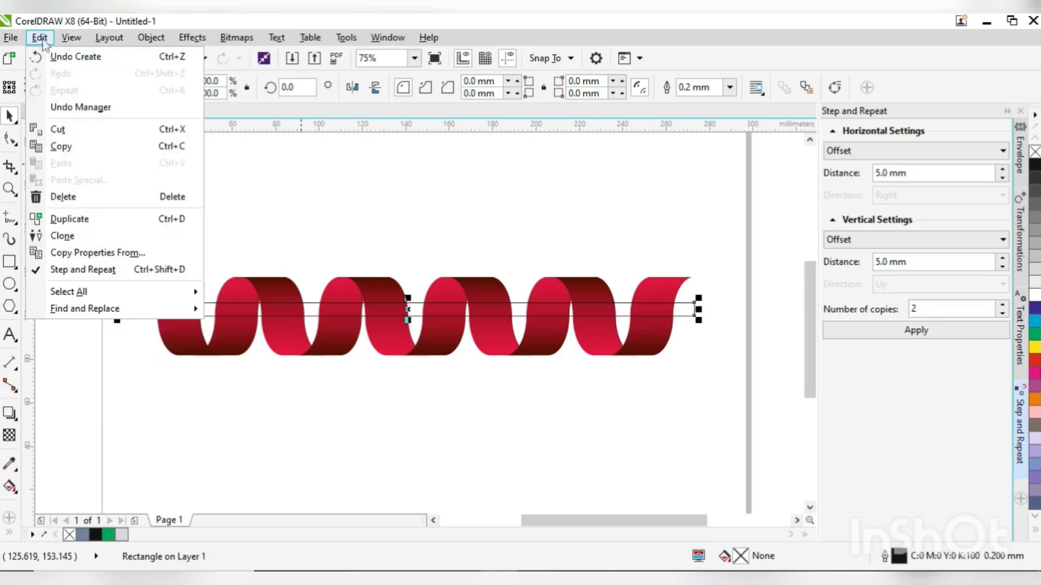
left_click(98, 254)
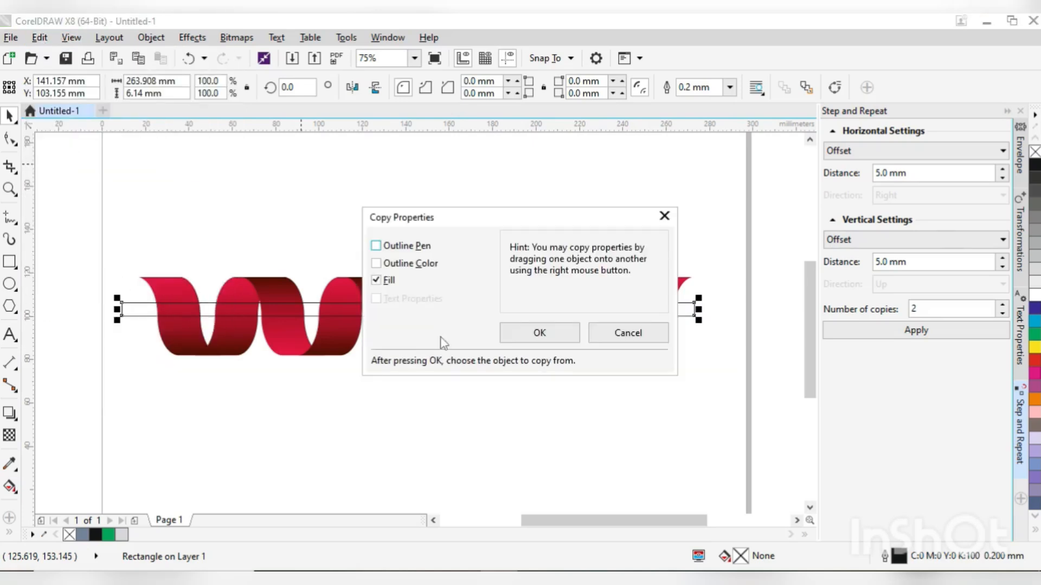
left_click(525, 341)
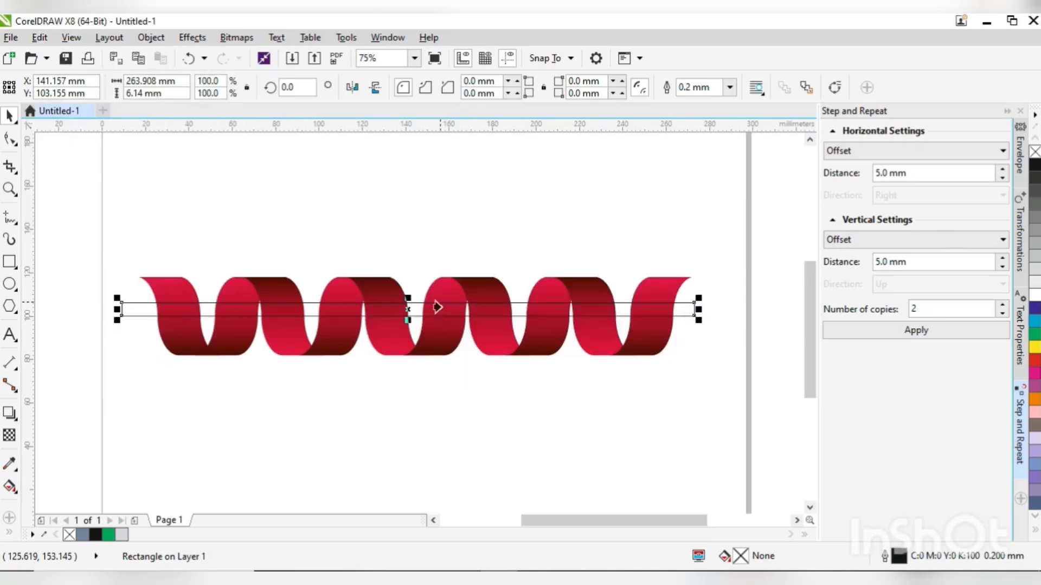
left_click(470, 286)
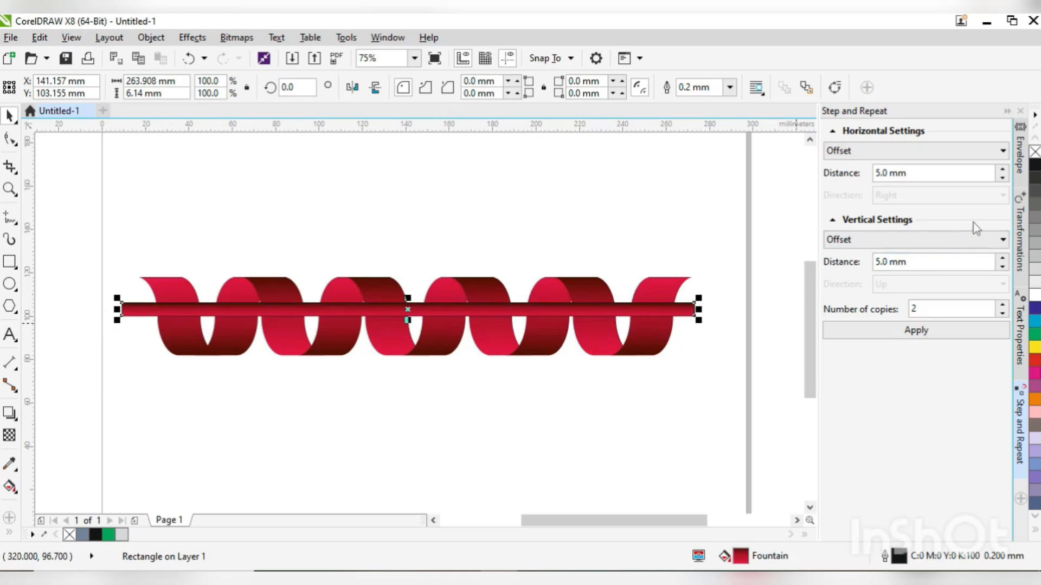
- Round all corners of the thin rectangle to a radius of about 3.07 mm and keep it selected
key("F10")
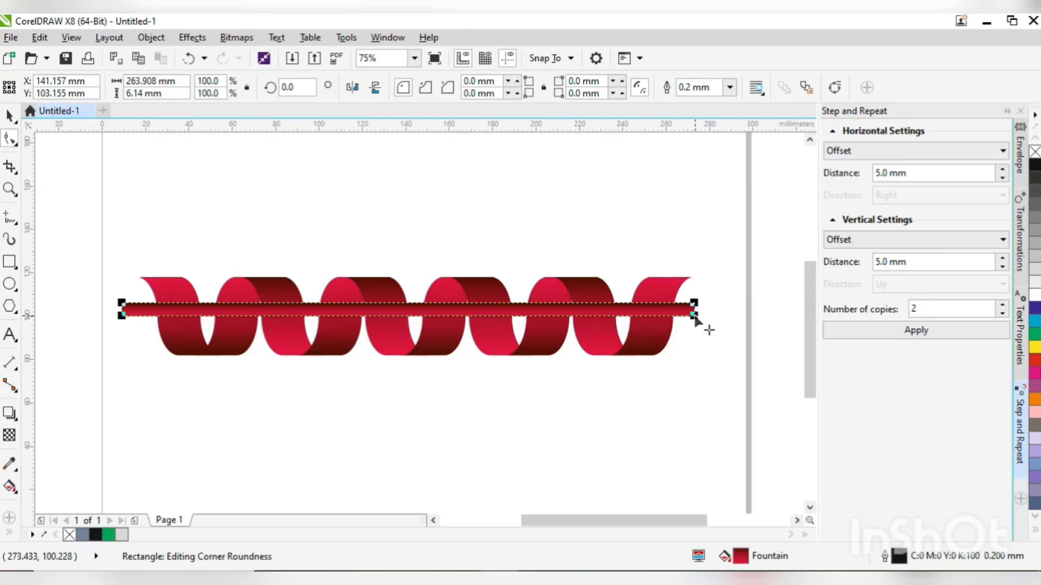
left_click_drag(694, 316, 687, 316)
key("space")
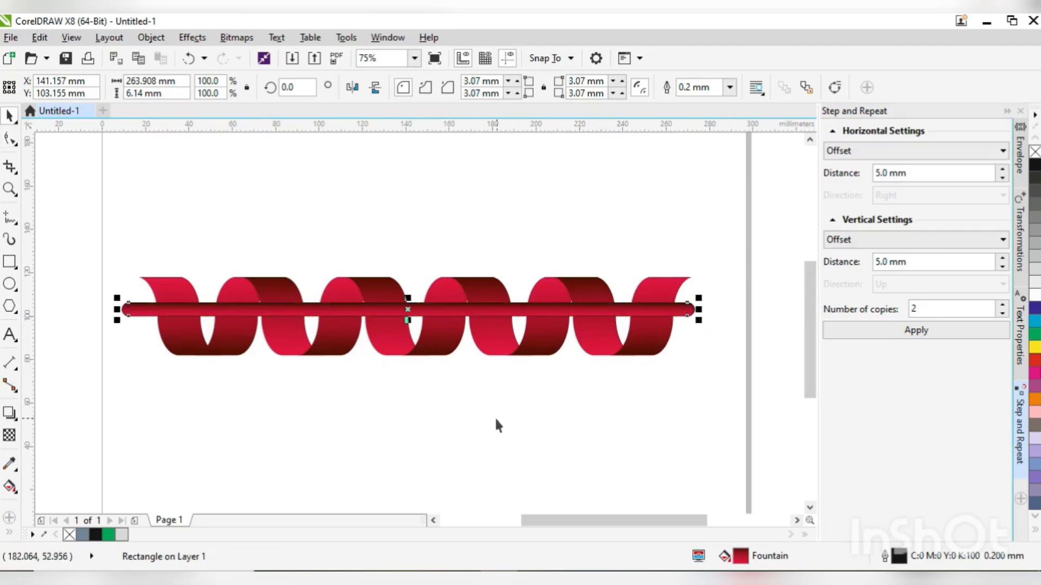
left_click(495, 418)
left_click(520, 310)
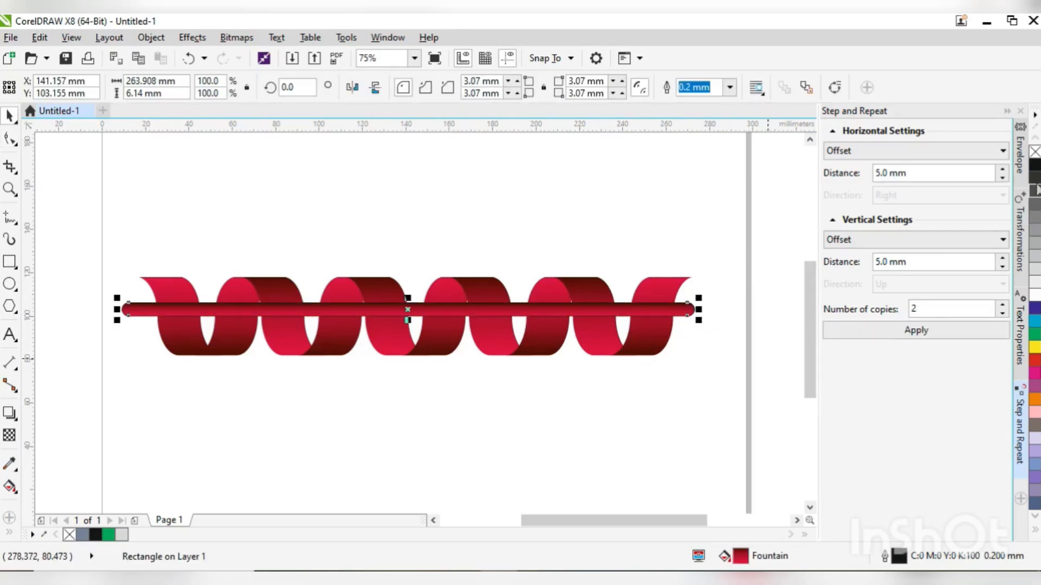
- Remove the bar's outline and set the start colour of its fountain fill to light green, C67 M0 Y74 K0
right_click(1035, 154)
mouse_move(409, 322)
left_mouse_down()
mouse_move(410, 332)
mouse_move(419, 328)
left_mouse_up()
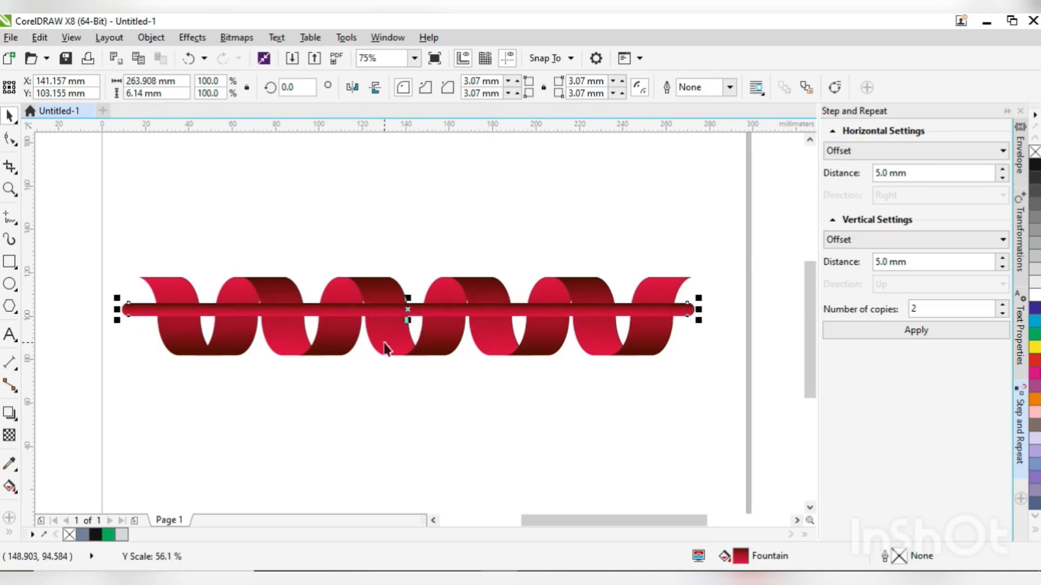
double_click(742, 557)
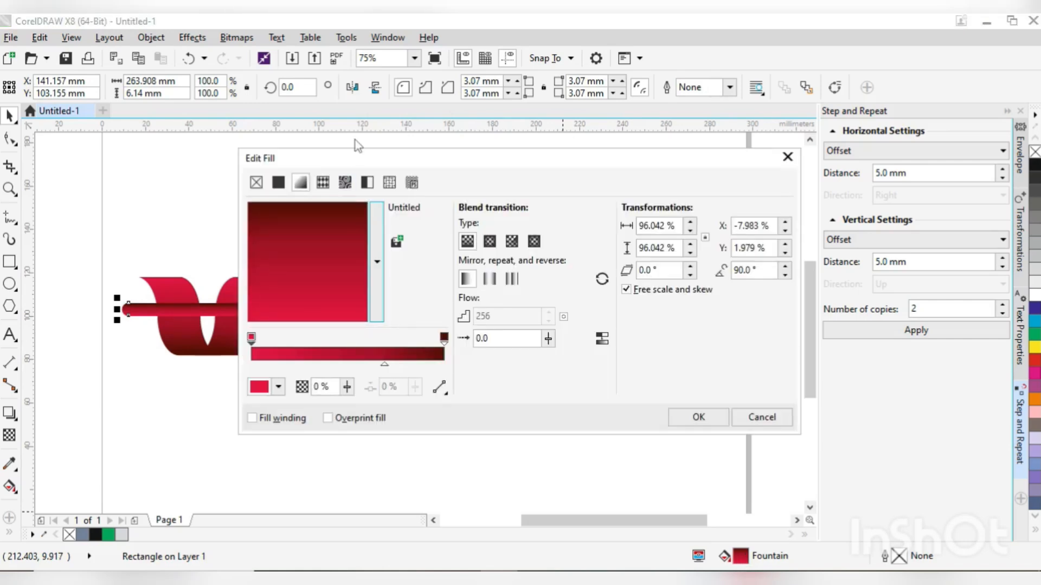
left_click_drag(393, 164, 684, 161)
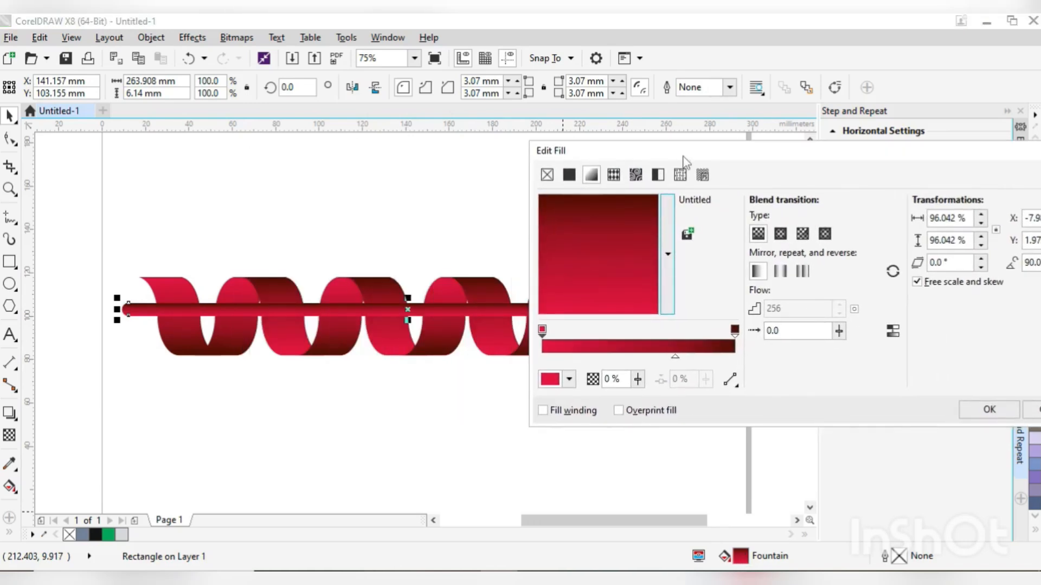
left_click(546, 335)
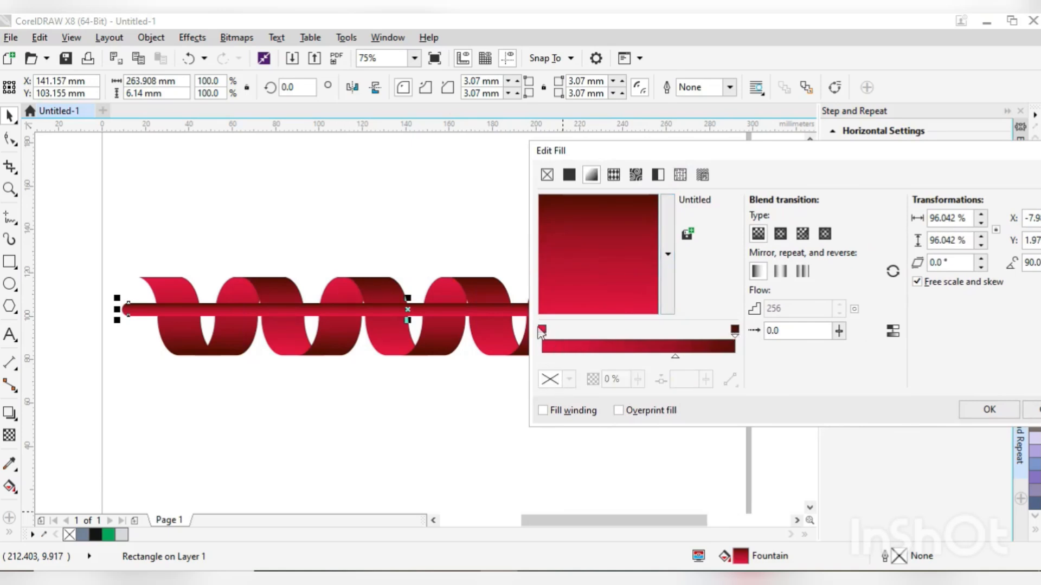
left_click(542, 330)
left_click(559, 382)
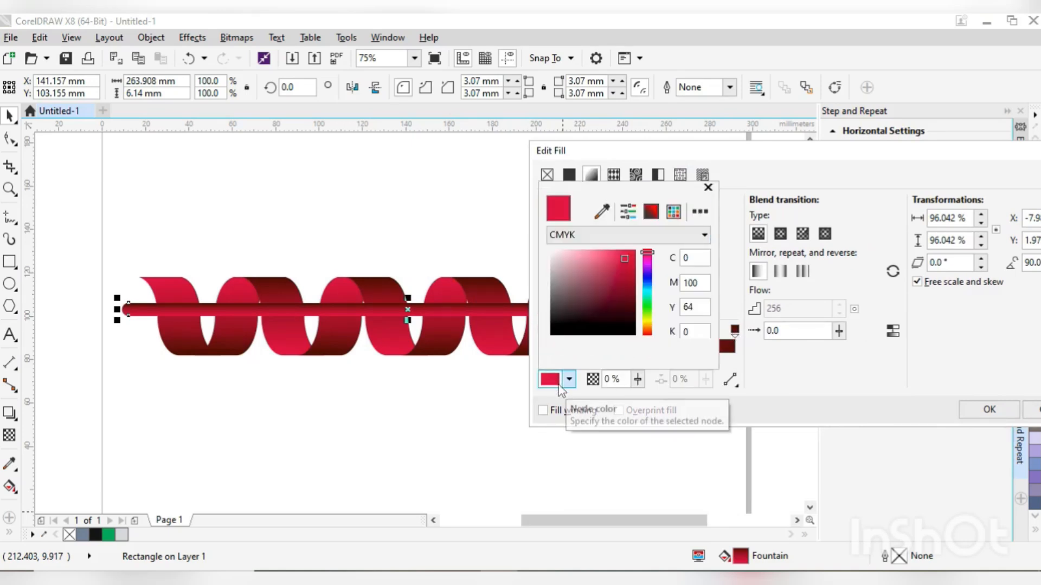
left_click(649, 269)
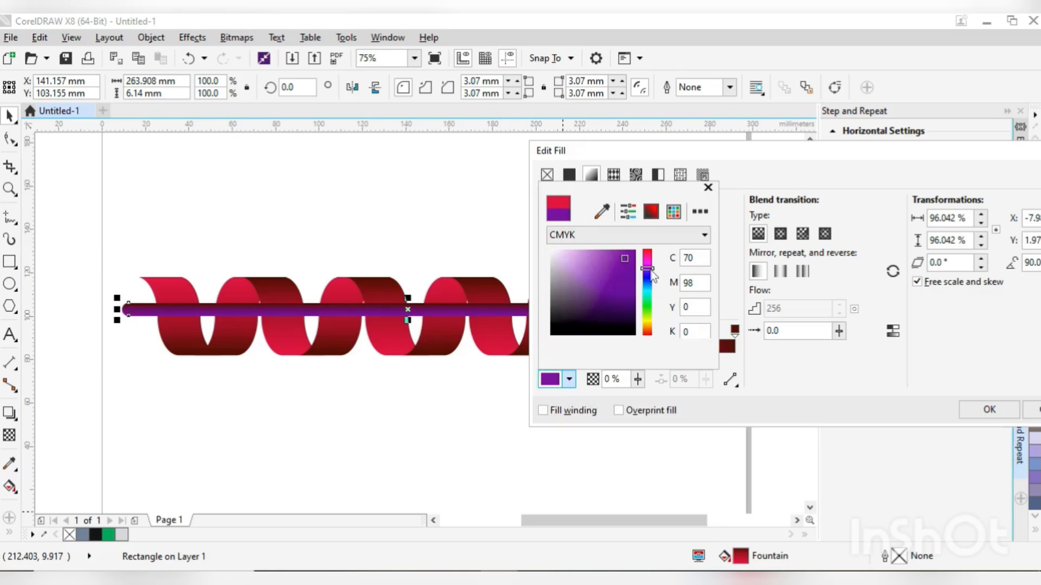
left_click_drag(651, 301, 648, 290)
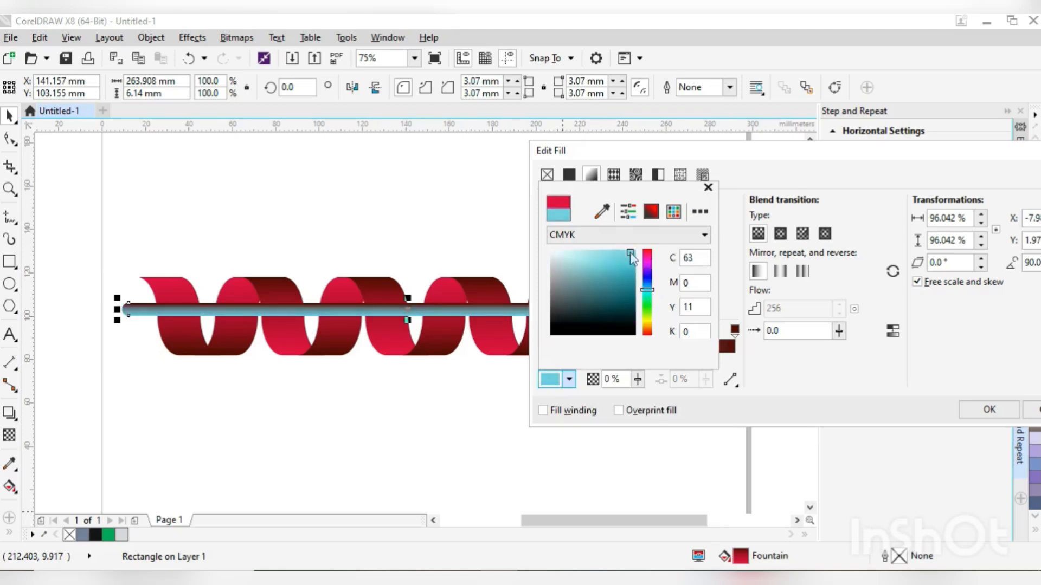
left_click(649, 300)
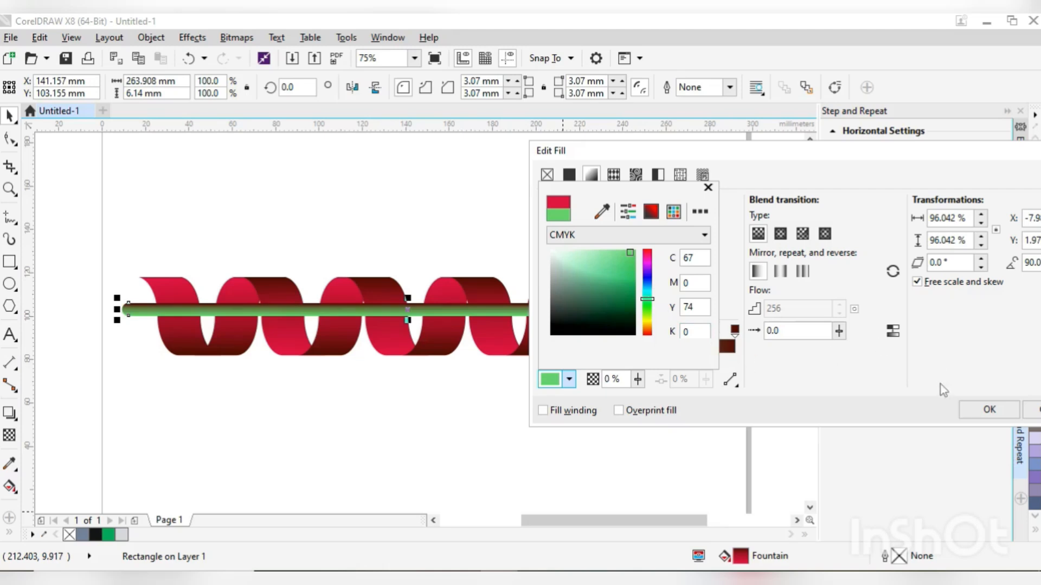
left_click(990, 409)
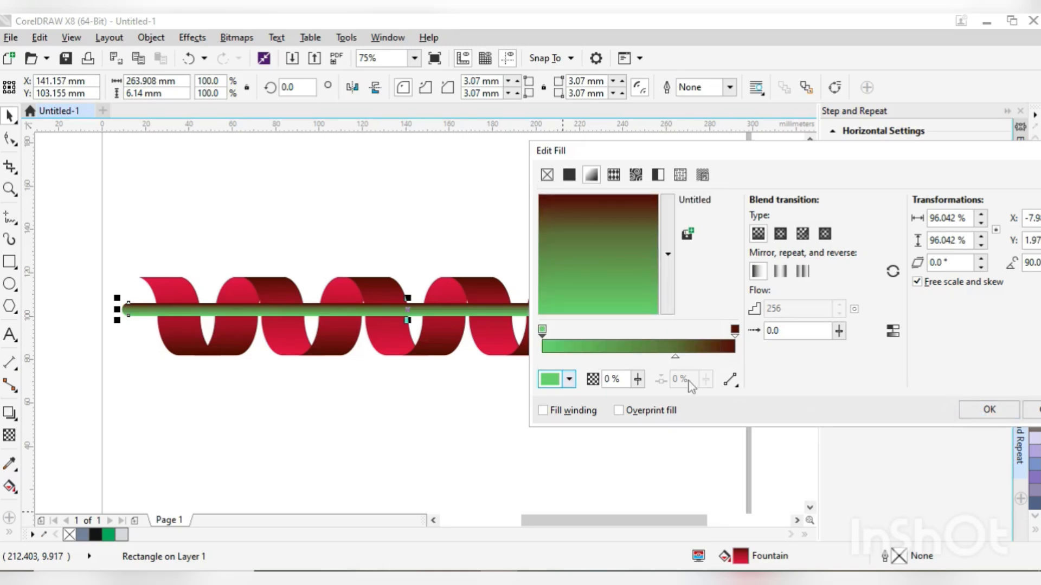
- Set the end colour of the bar's fountain fill to dark green, C86 M26 Y69 K48, and apply the fill
left_click(735, 329)
left_click(549, 379)
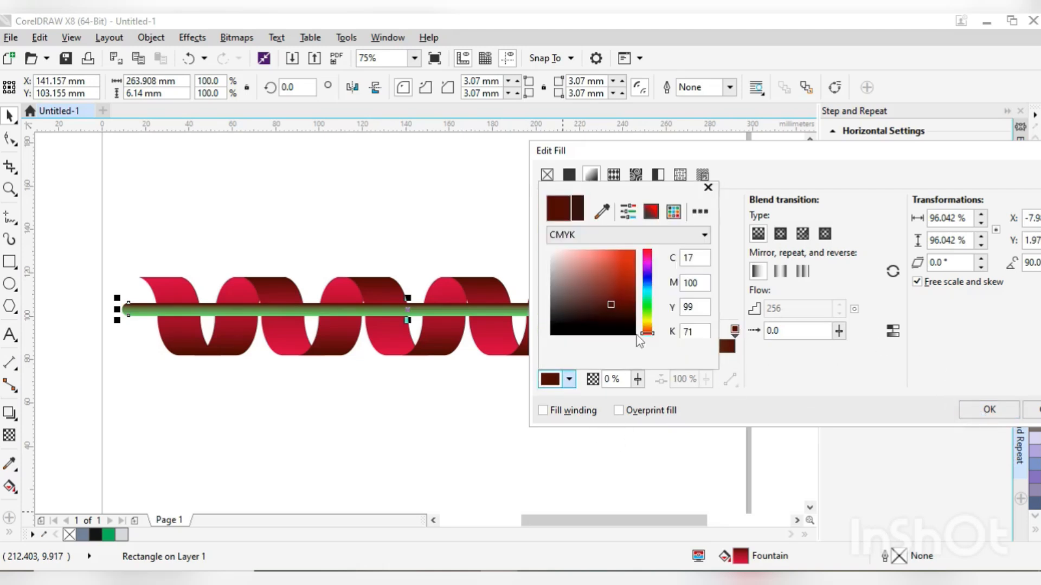
left_click(648, 296)
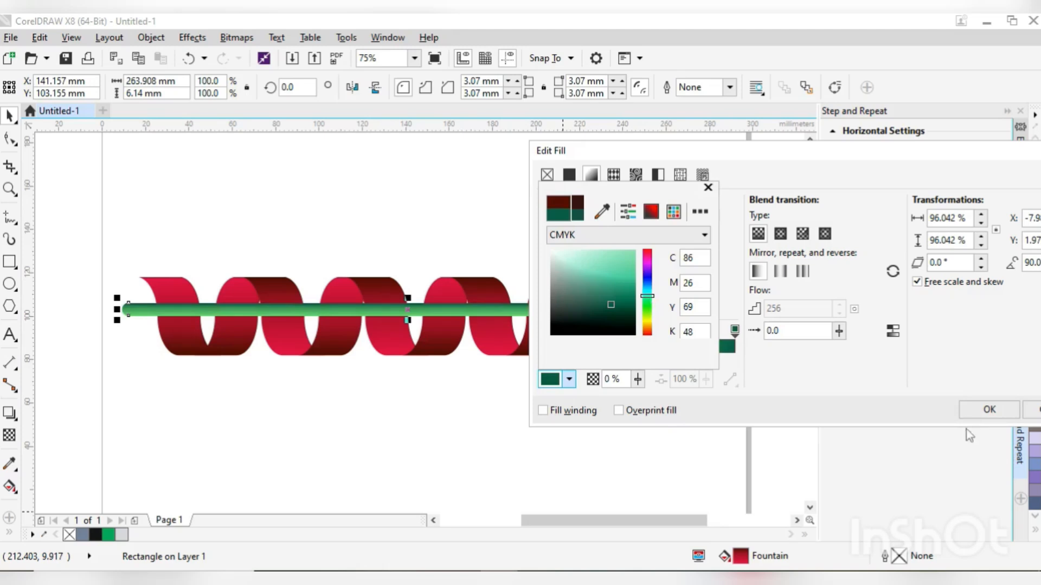
left_click(985, 409)
left_click(982, 410)
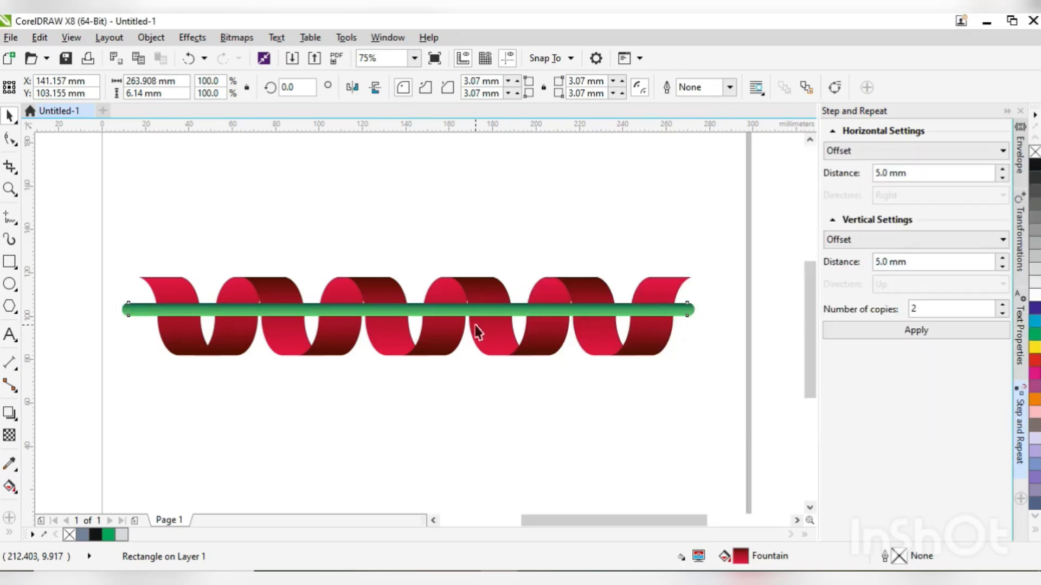
- Stretch the green bar to about 8.26 mm high and shift it down to a Y position of about 102.1 mm
left_click(437, 311)
left_click(384, 308)
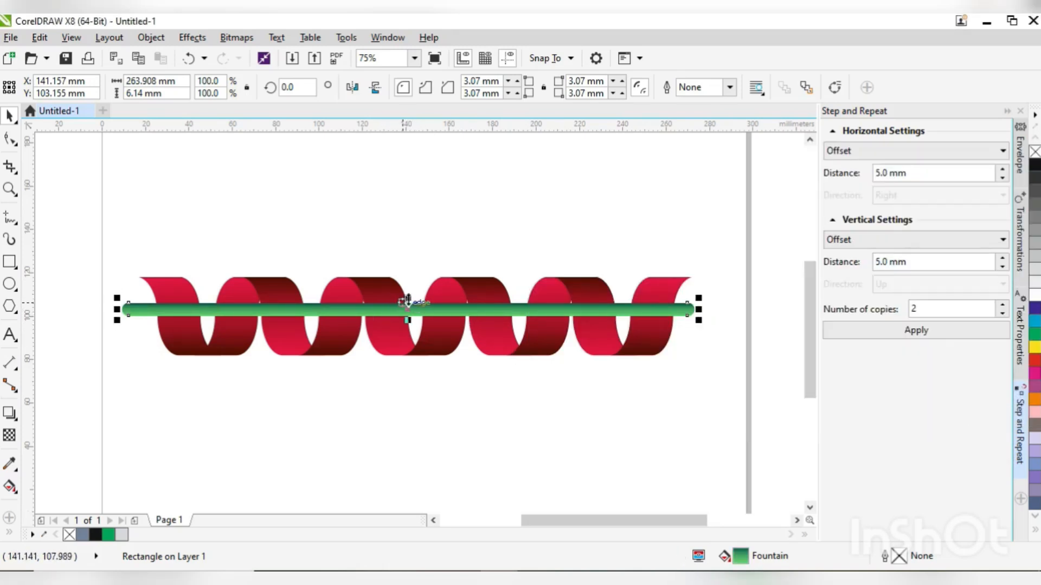
left_click_drag(408, 299, 437, 302)
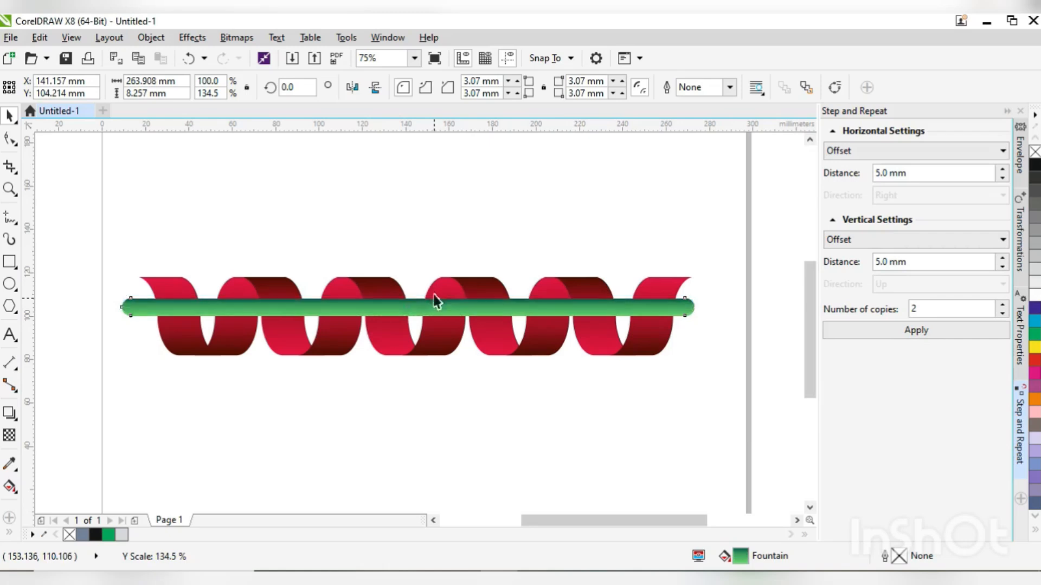
scroll(428, 309, "up", 2)
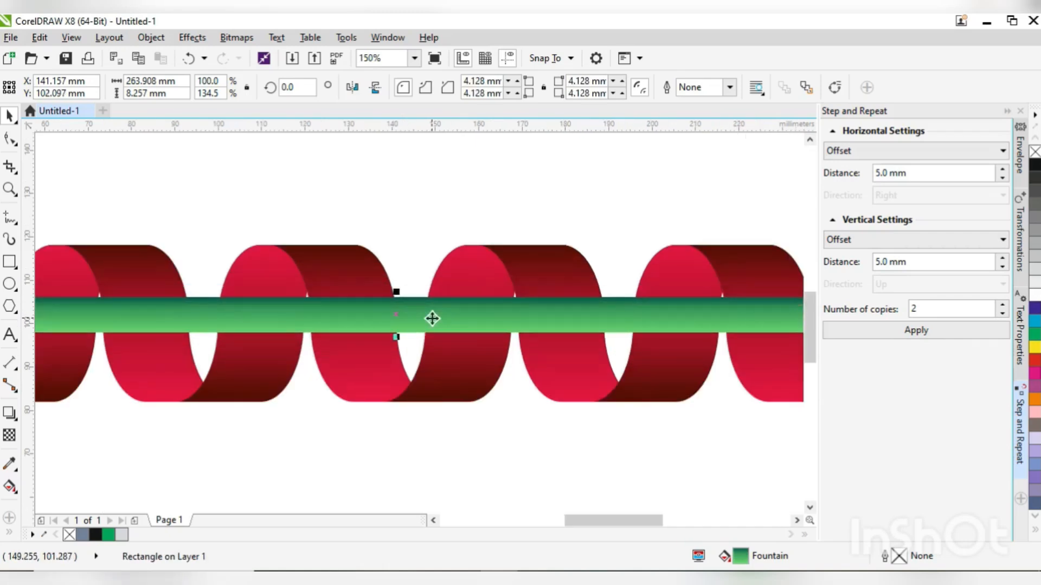
- Ungroup all the ribbon units into individual strands, selecting the ribbon together with the bar, and clear the selection
scroll(432, 319, "down", 4)
left_click(362, 307)
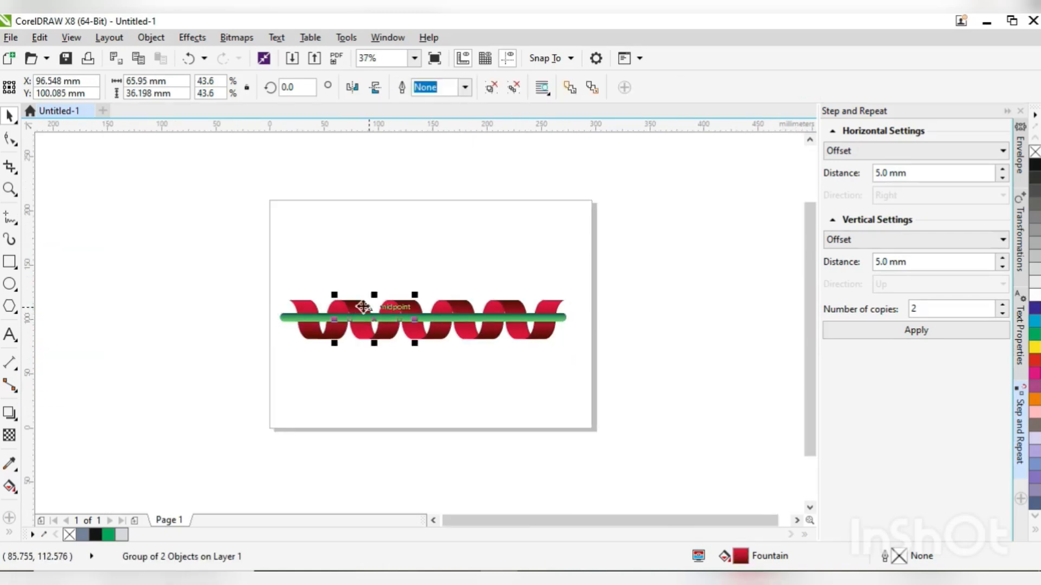
left_click_drag(239, 271, 599, 364)
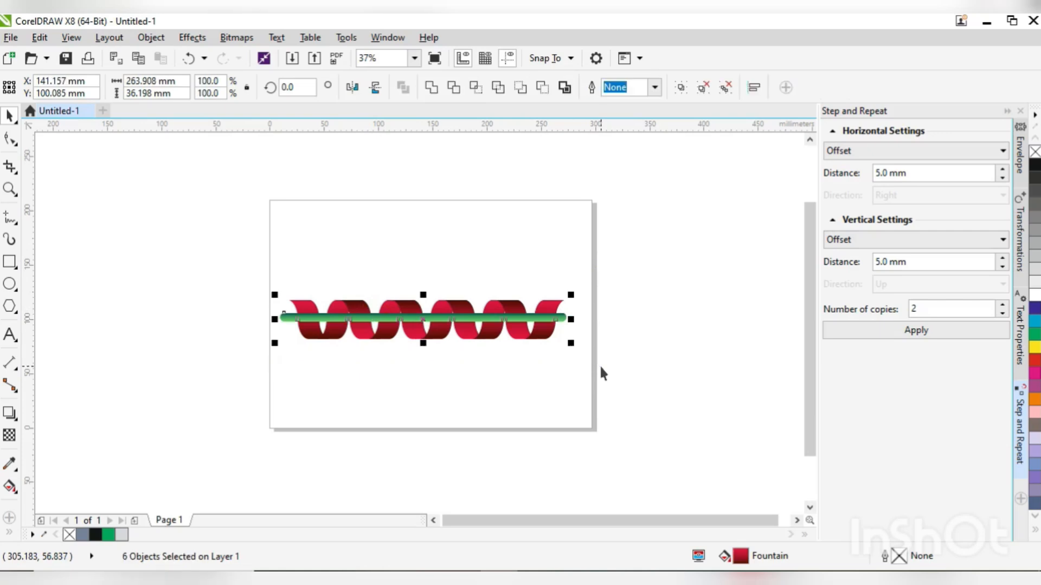
left_click(728, 91)
left_click(636, 296)
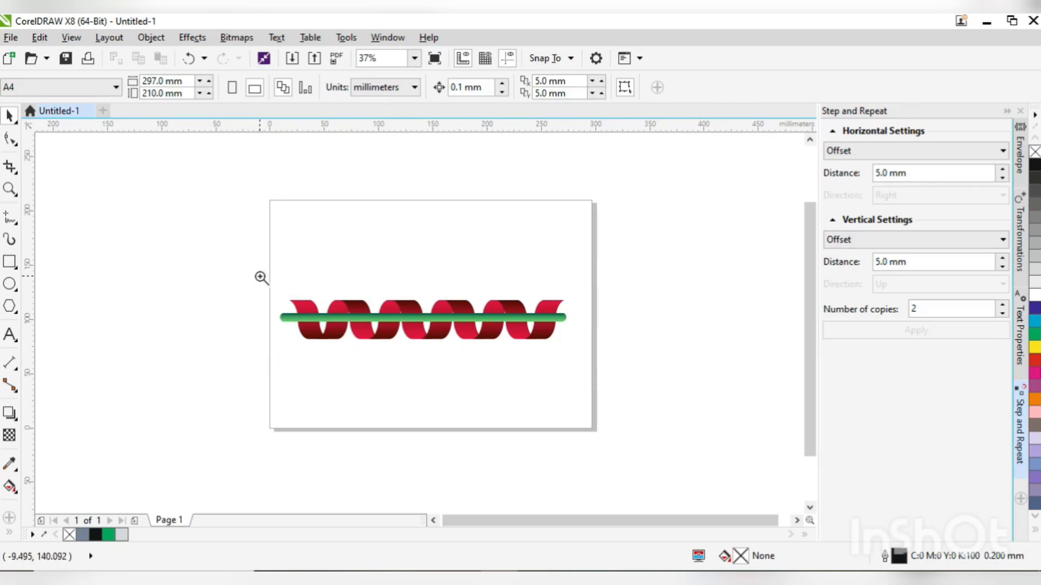
- Bring the second front strand of the ribbon to the front of the layer so it passes over the green bar
left_click_drag(261, 277, 616, 398)
key("space")
left_click(258, 270)
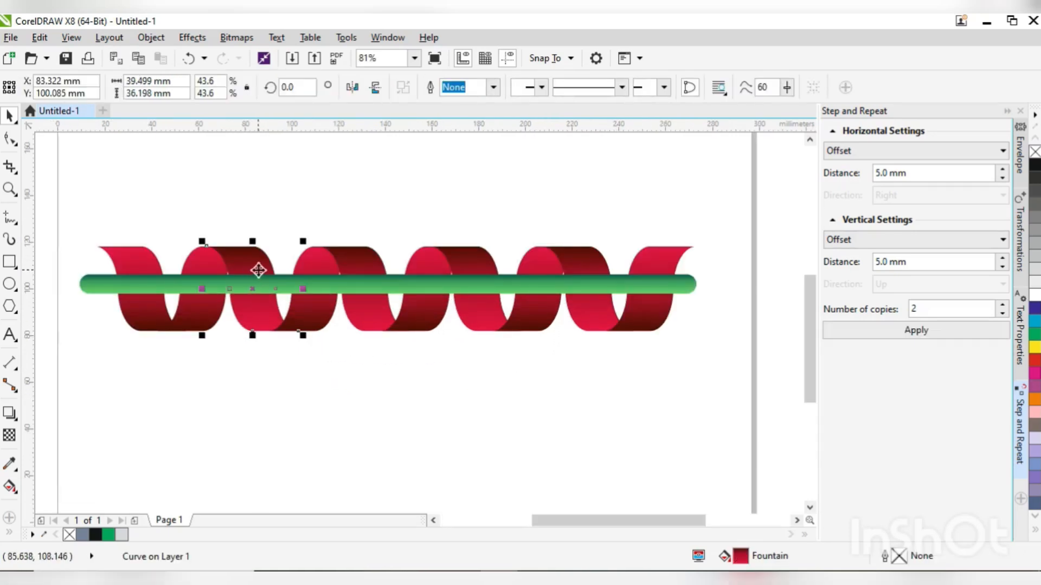
key("shift+Page_Up")
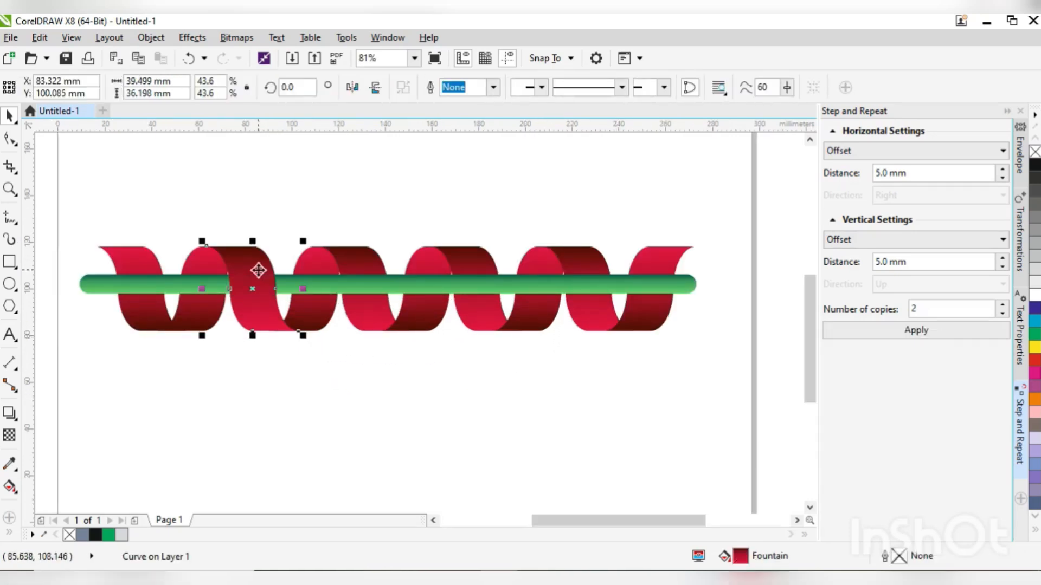
- Bring the third and fourth front strands of the ribbon to the front of the page, over the green bar
left_click(358, 259)
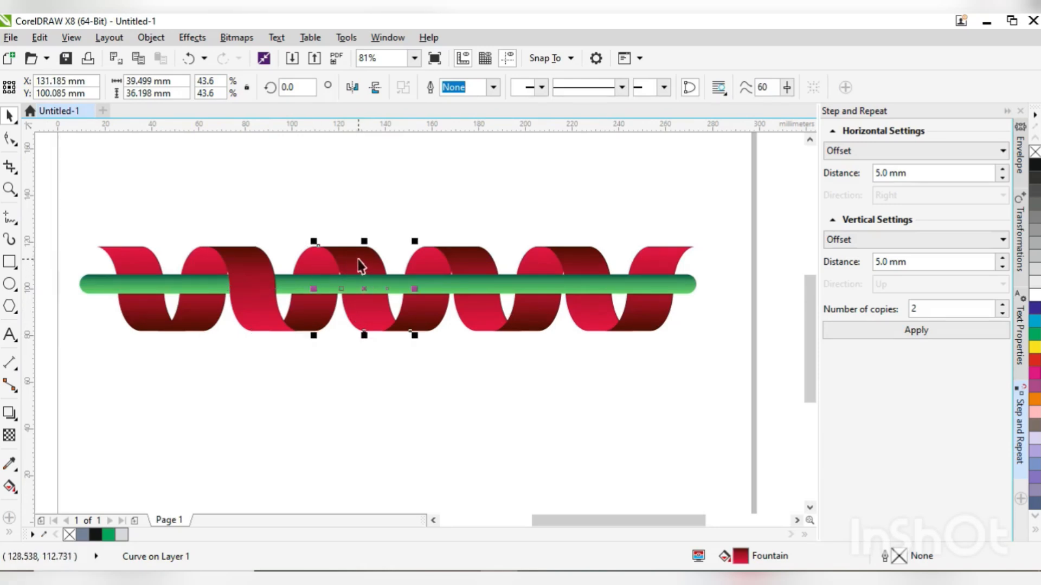
right_click(361, 266)
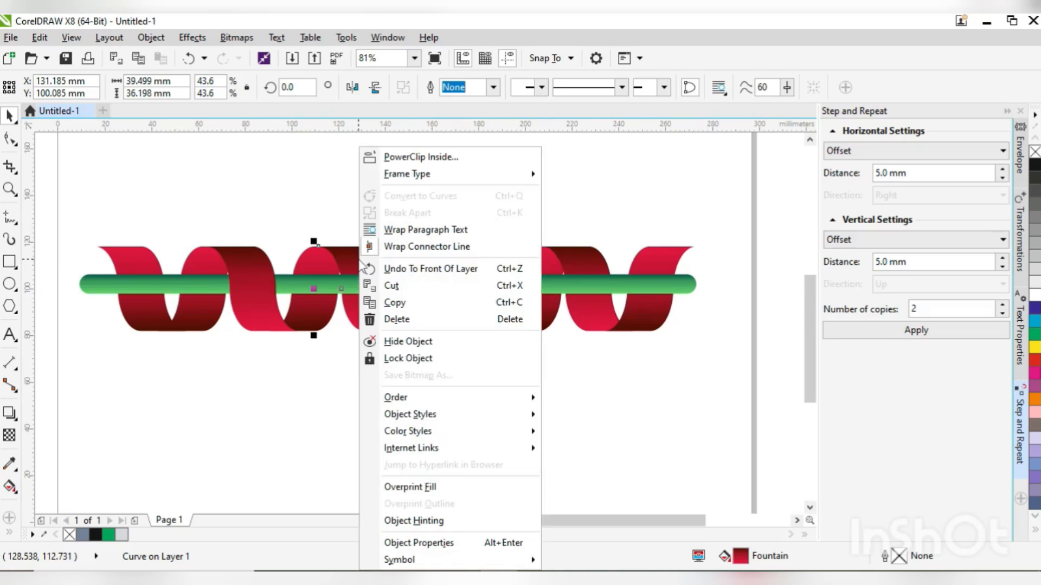
mouse_move(466, 399)
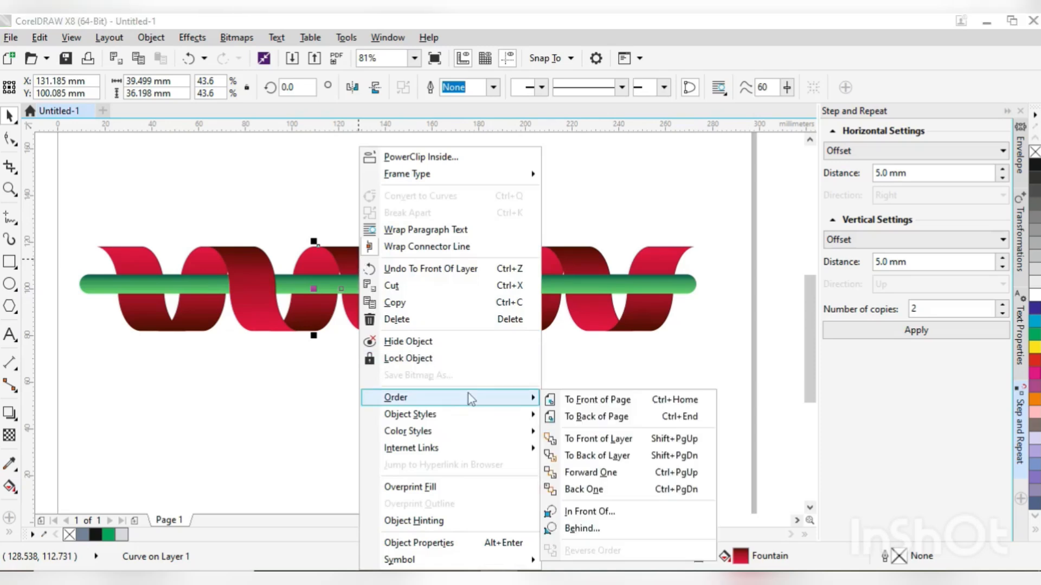
left_click(617, 406)
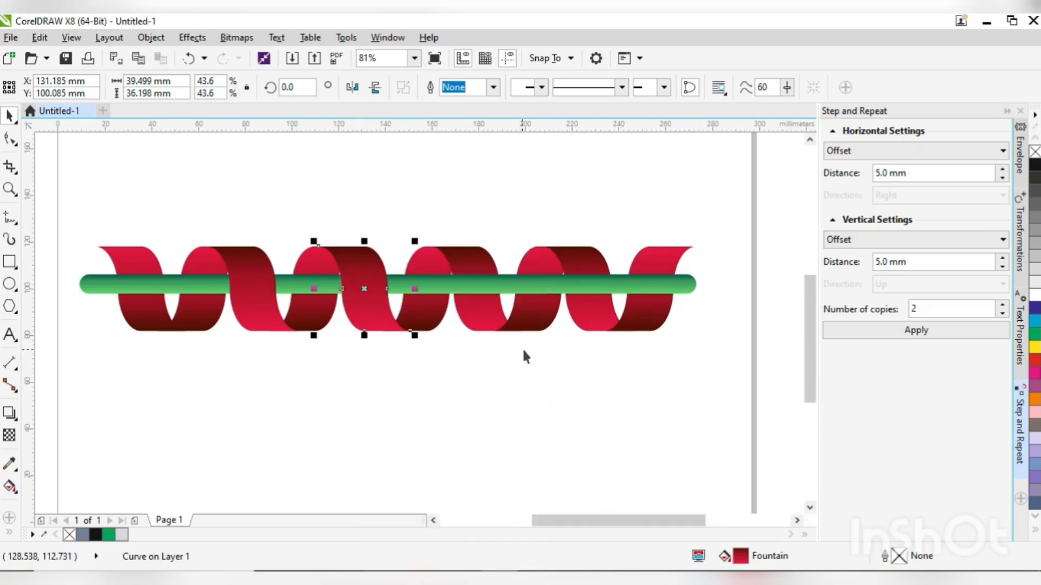
left_click(481, 274)
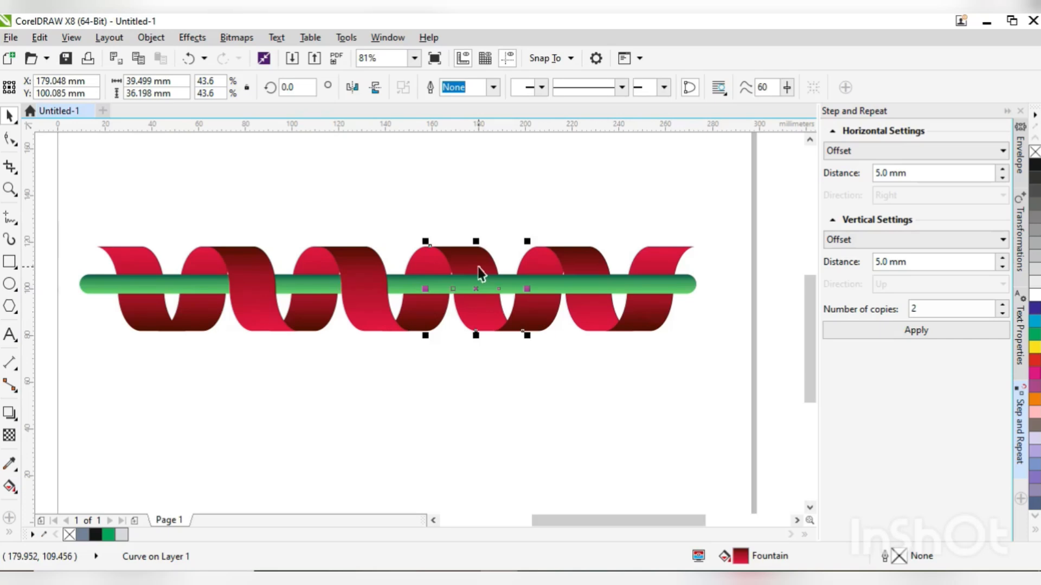
right_click(481, 275)
mouse_move(549, 402)
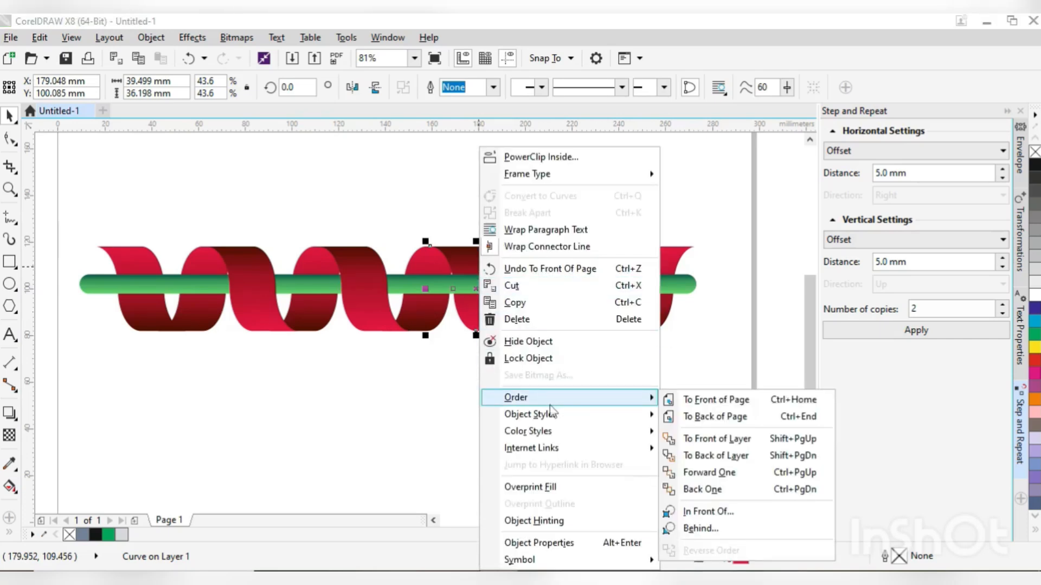
left_click(704, 401)
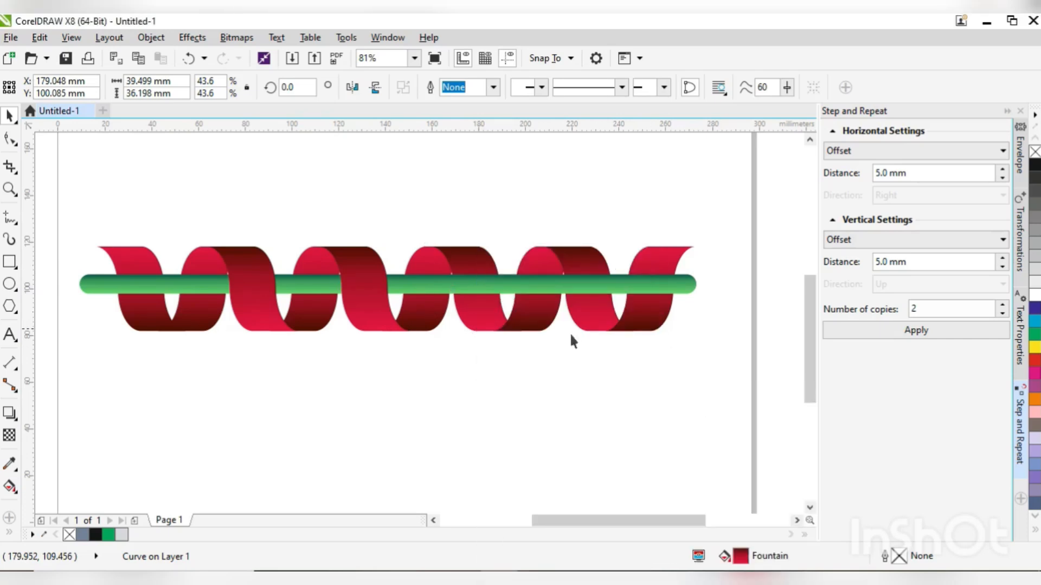
- Bring the fifth front strand, nearest the ribbon's right end, to the front of the page and deselect it
left_click(596, 277)
right_click(594, 271)
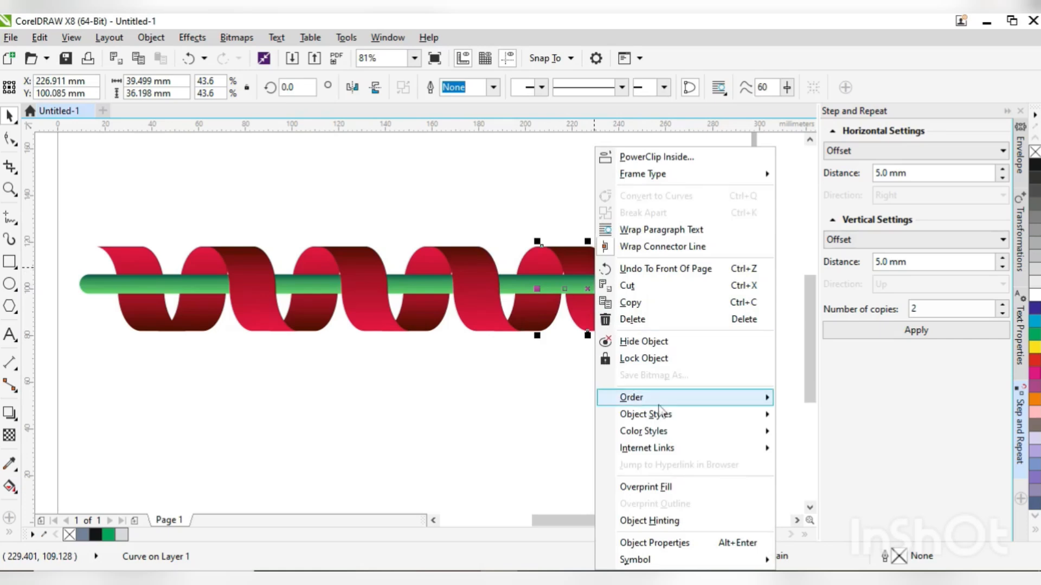
mouse_move(673, 401)
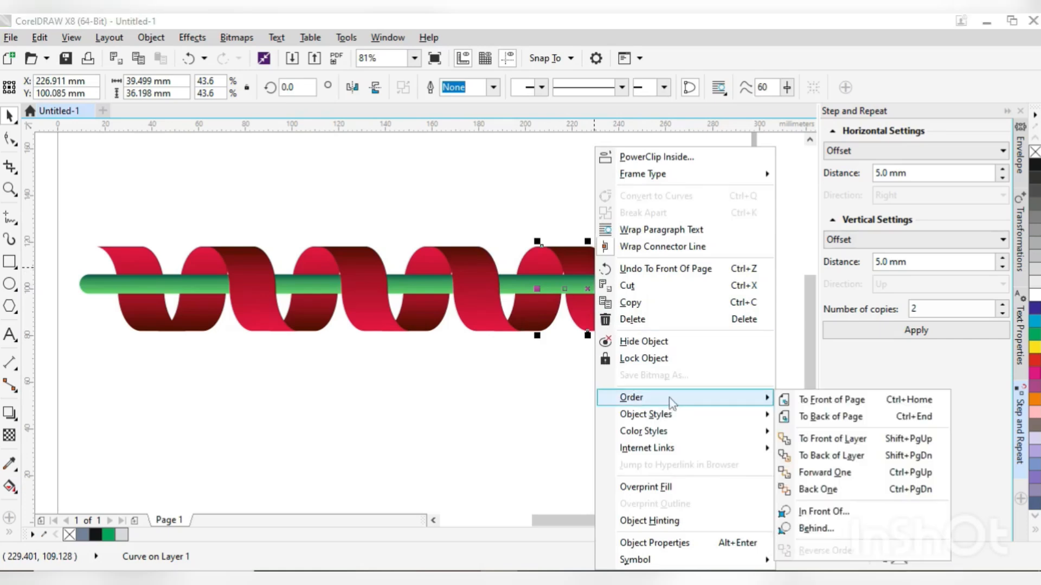
left_click(823, 401)
left_click(242, 349)
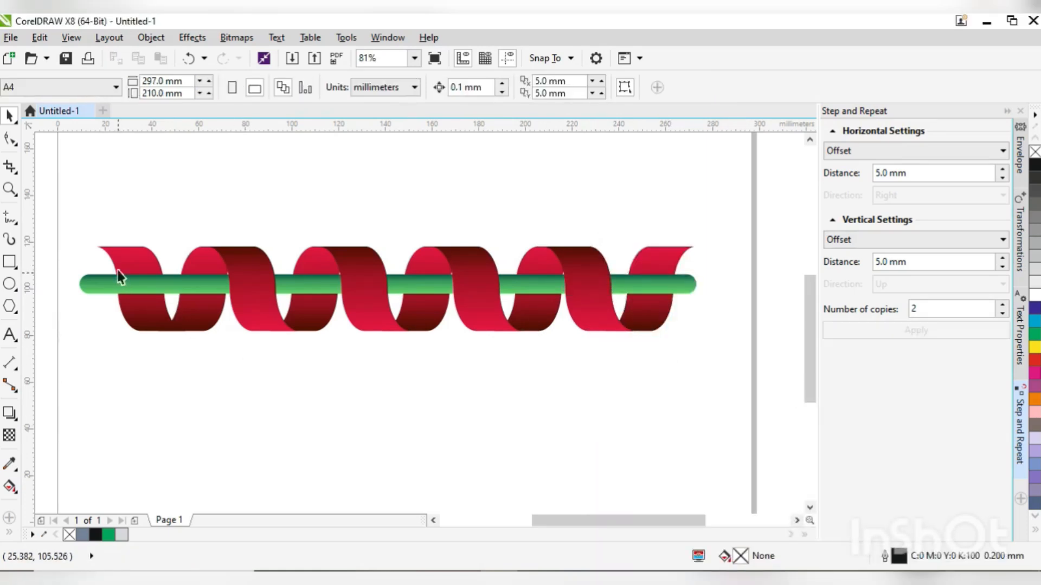
- Bring the first strand at the ribbon's left end to the front of the page and deselect it
left_click(129, 264)
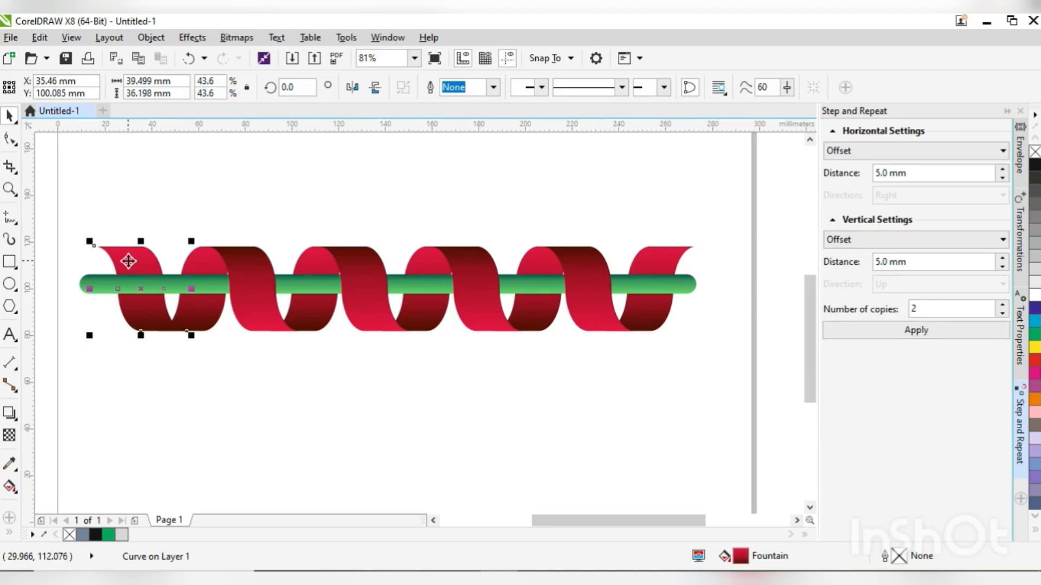
right_click(128, 262)
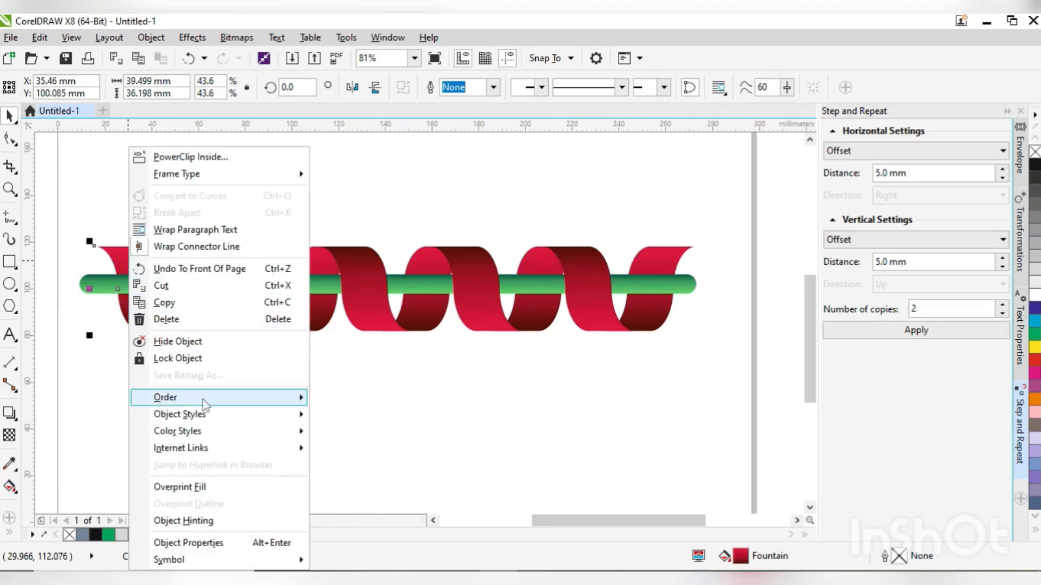
mouse_move(205, 400)
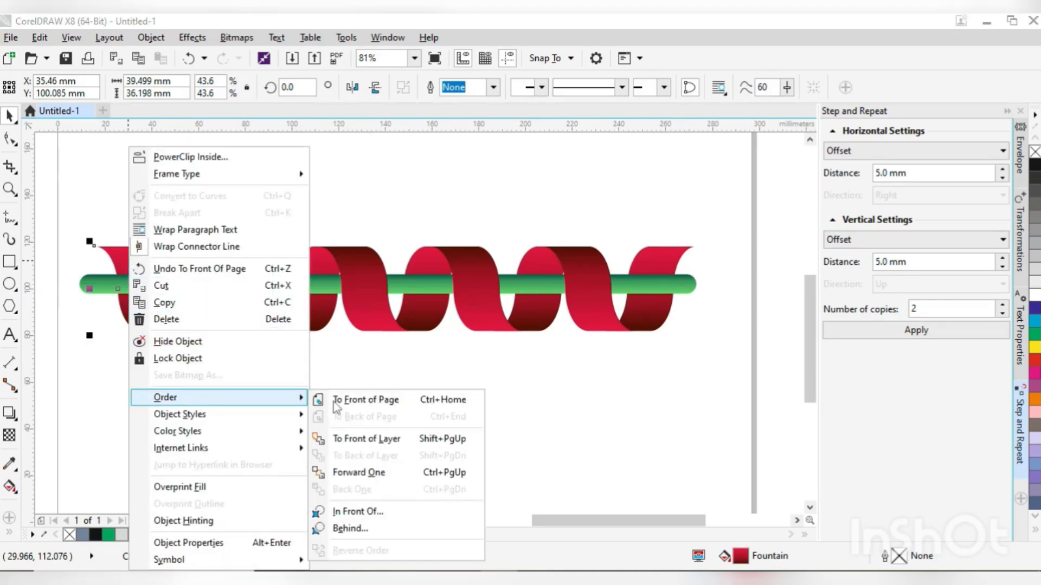
left_click(370, 402)
key("Escape")
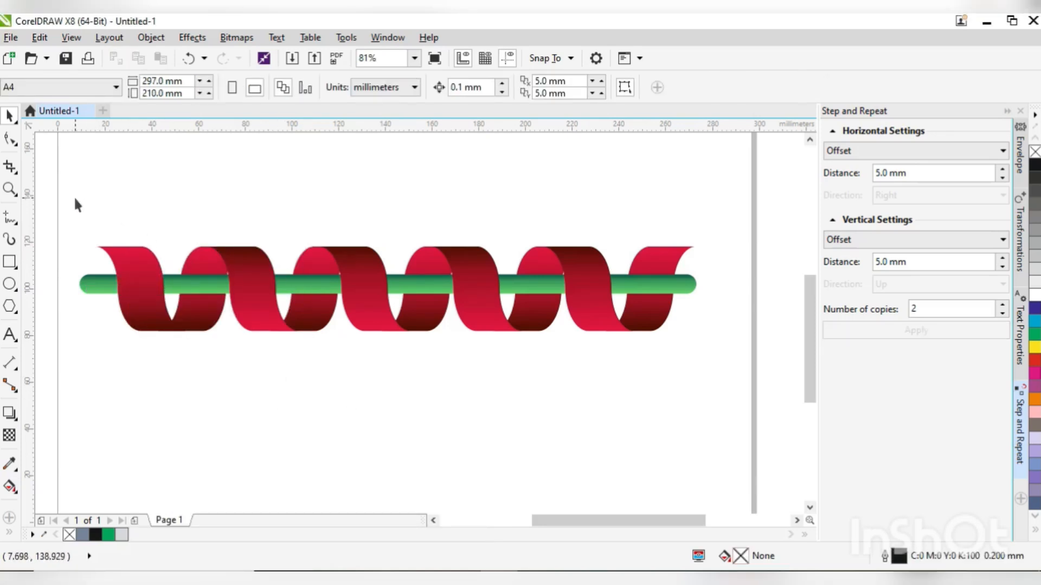
- Group the ribbon strands with the green bar and scale the group proportionally about its centre to about 242 mm wide
left_click_drag(71, 196, 746, 425)
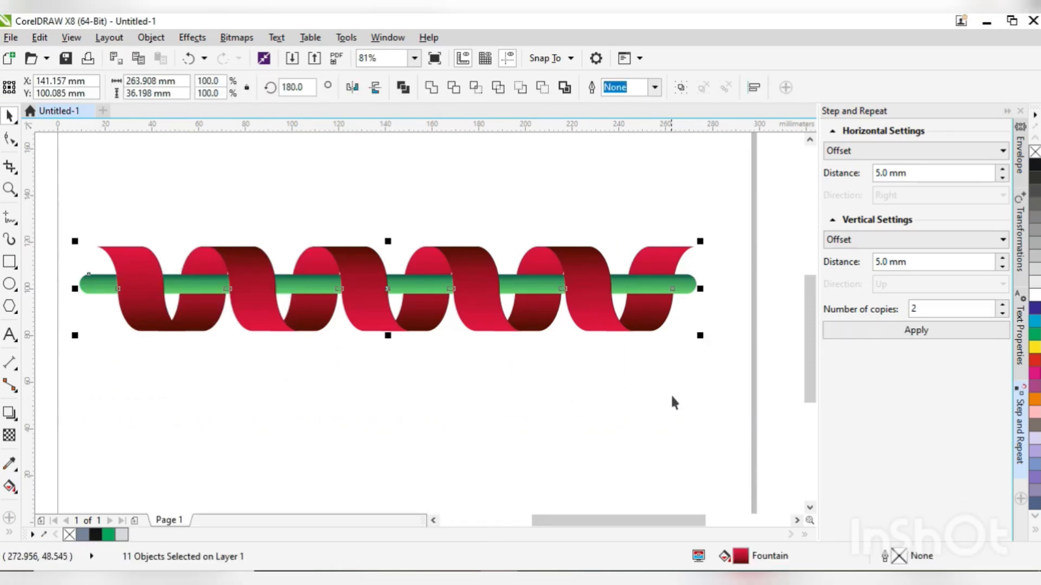
key("ctrl+g")
left_click_drag(700, 243, 674, 247)
left_click(548, 372)
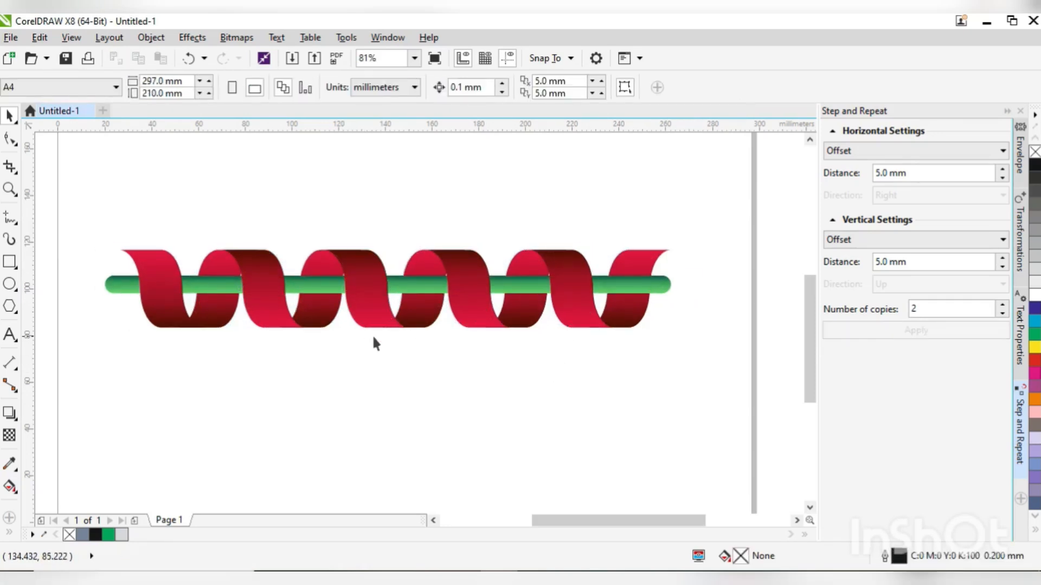
- Create a vertically mirrored copy of the ribbon group directly below the original, touching its lower edge
left_click(356, 285)
left_click(417, 400)
left_click(376, 304)
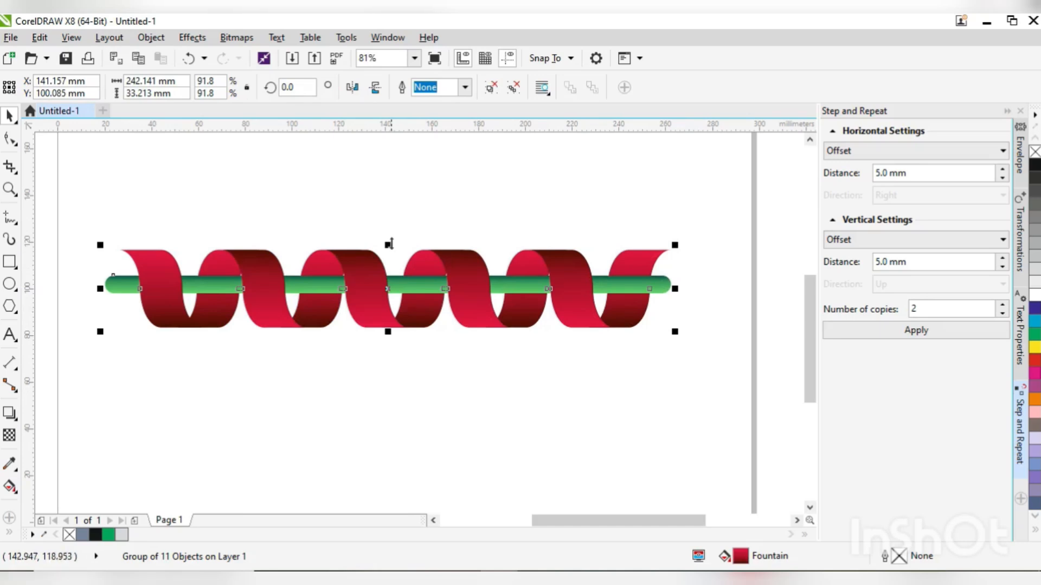
left_click_drag(388, 244, 391, 346)
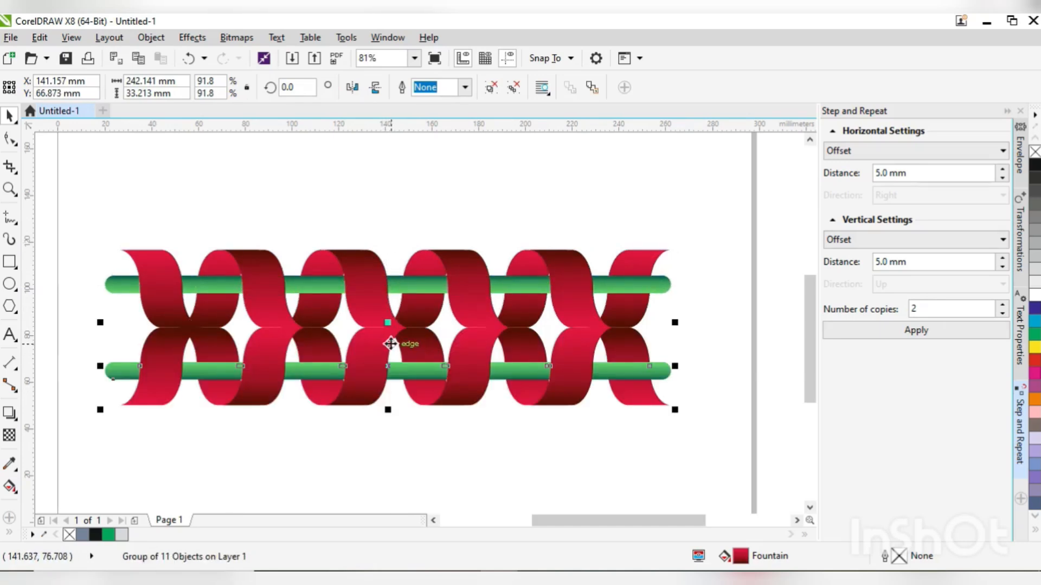
- Fade the mirrored copy with a vertical linear transparency from 0 at the original's green bar to 100 just below the original ribbon, as a faint reflection
left_click(9, 435)
left_click_drag(366, 327, 366, 393)
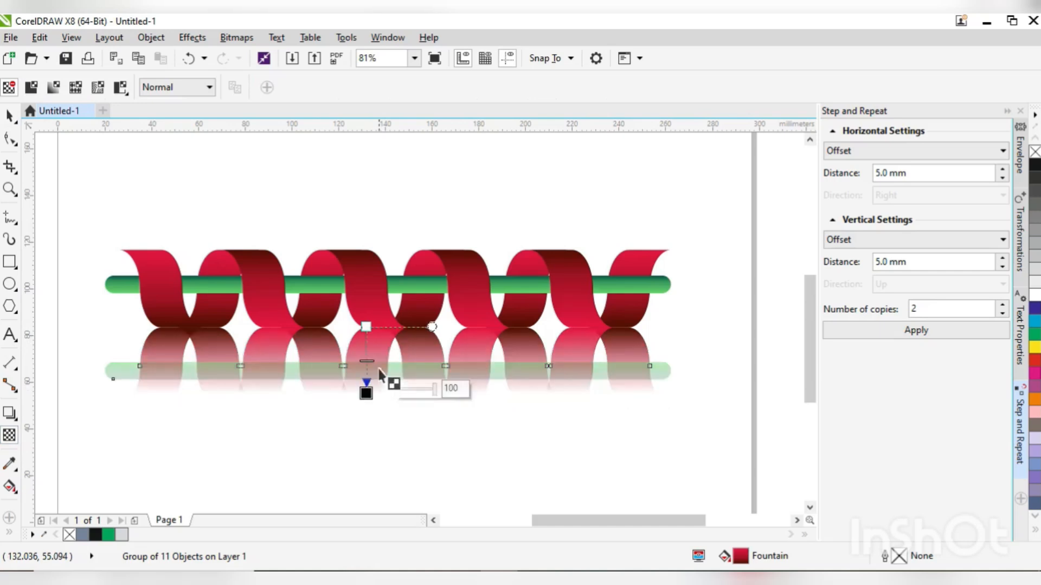
left_click_drag(366, 327, 366, 297)
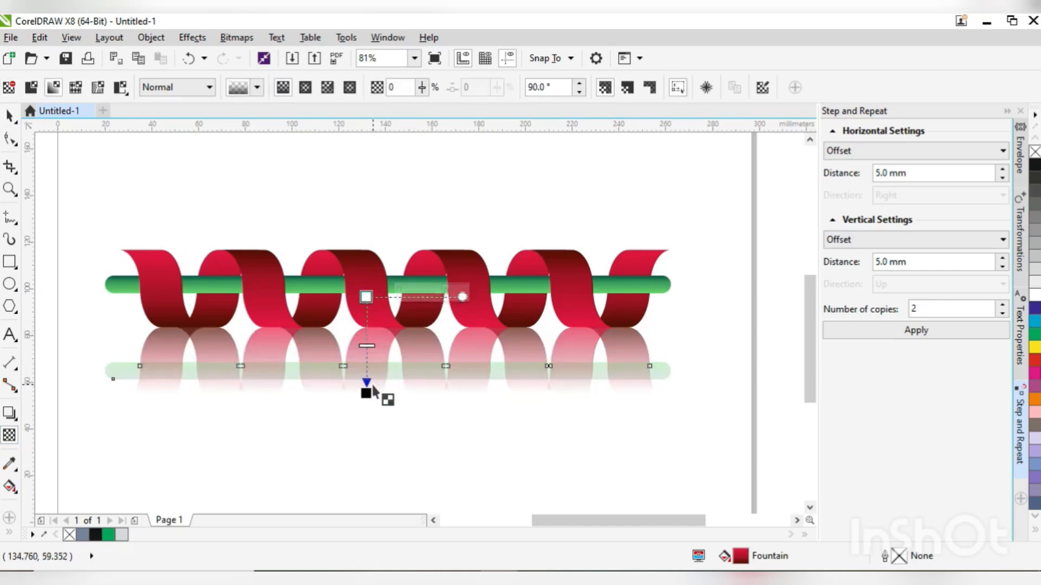
left_click_drag(366, 392, 367, 346)
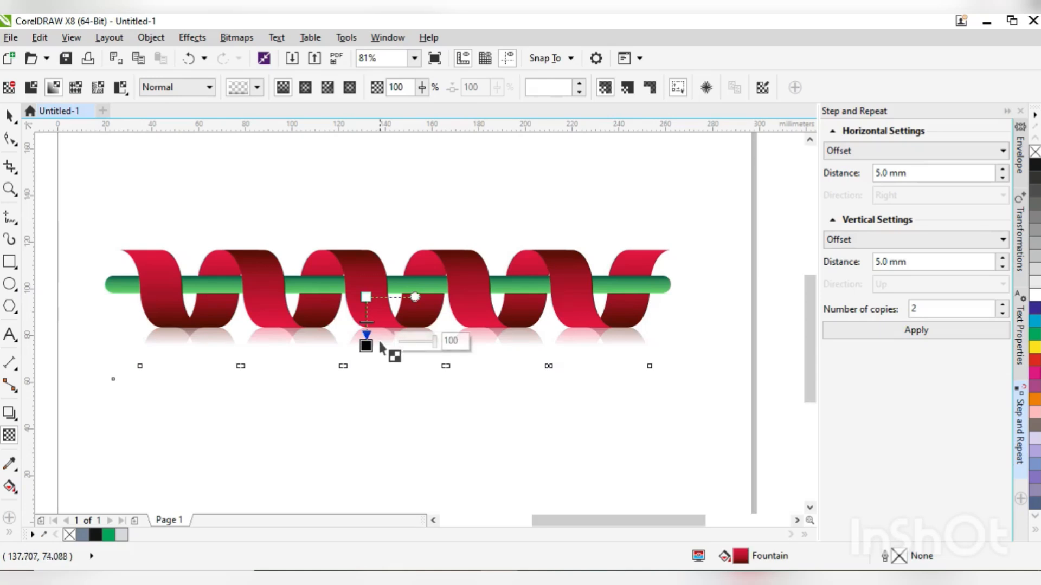
left_click_drag(367, 299, 367, 288)
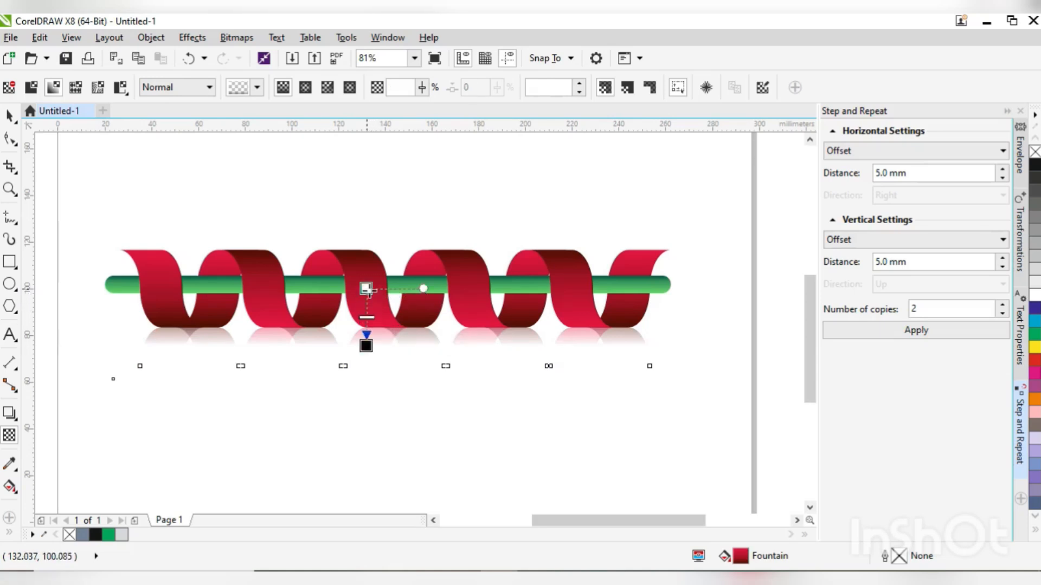
left_click_drag(366, 346, 366, 343)
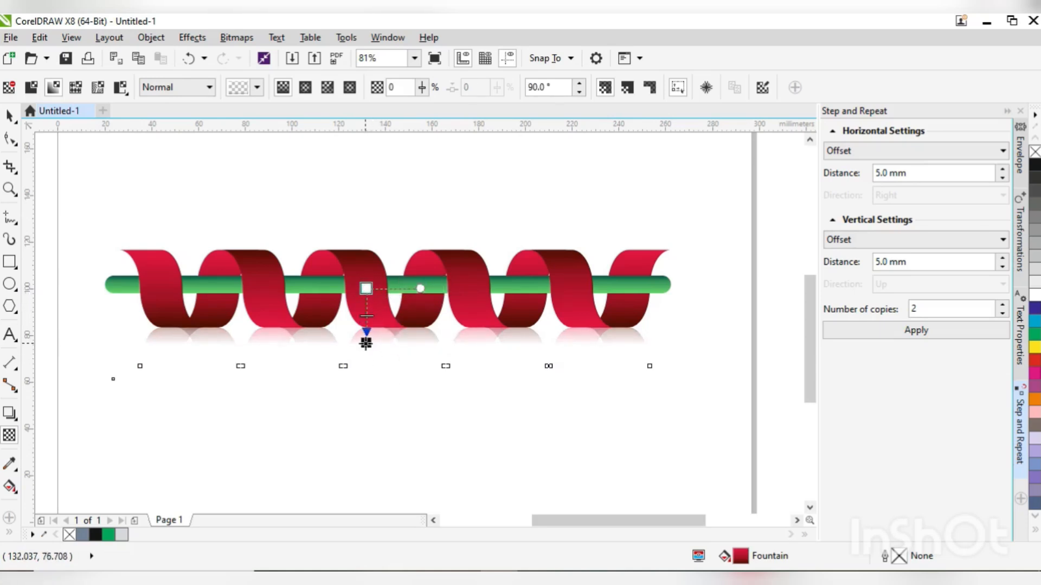
key("space")
left_click(449, 447)
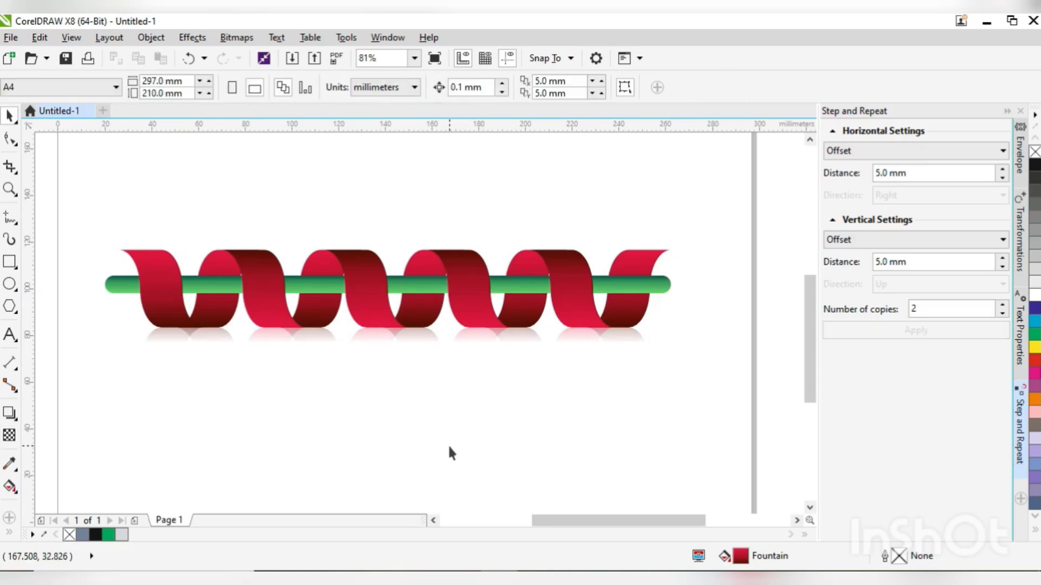
key("F2")
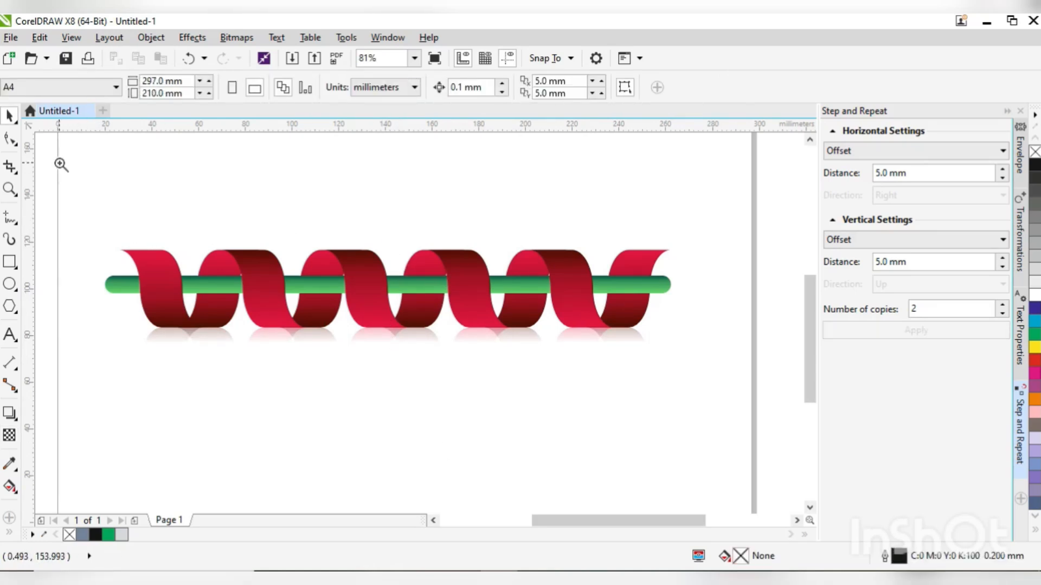
left_click_drag(61, 165, 772, 480)
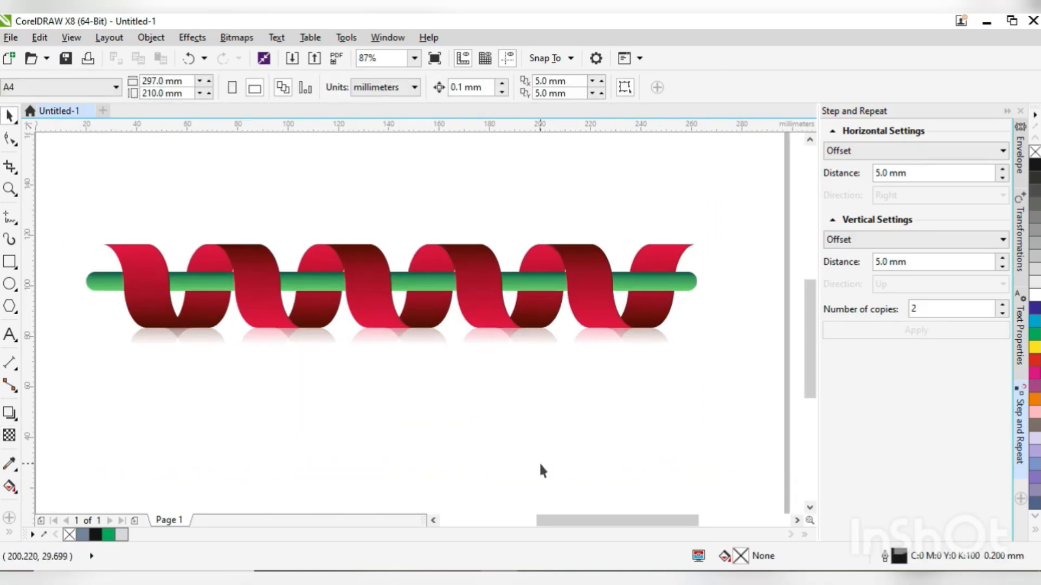